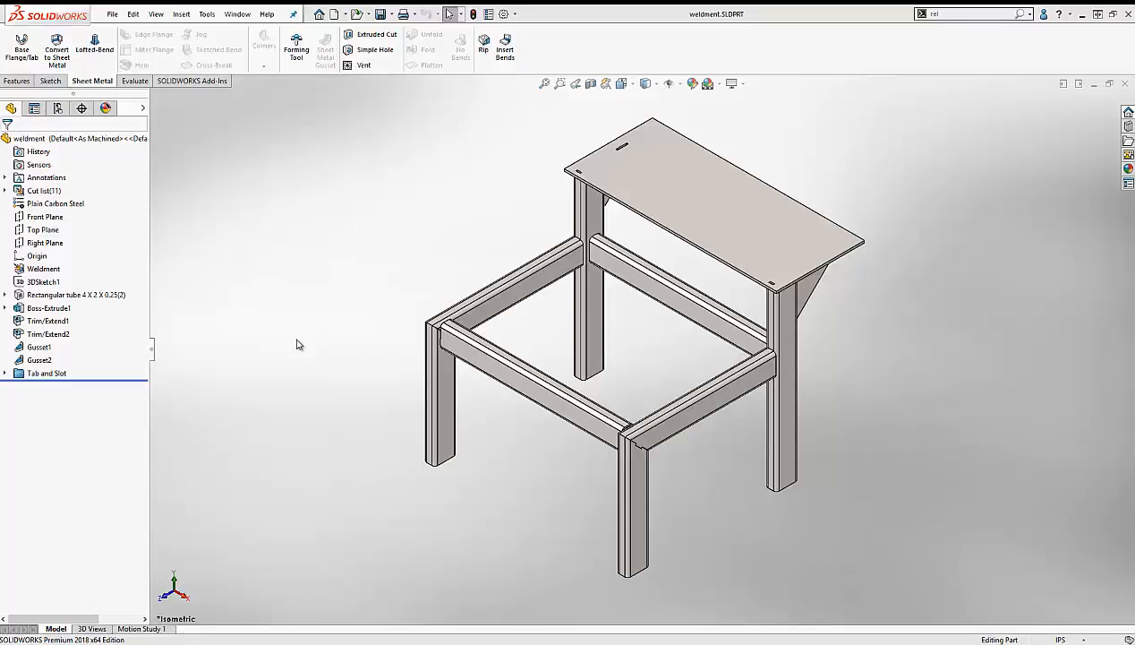
- Explode the weldment with its ExplView1 view and examine the tabs and slots on the posts, gusset and top plate
left_click(57, 109)
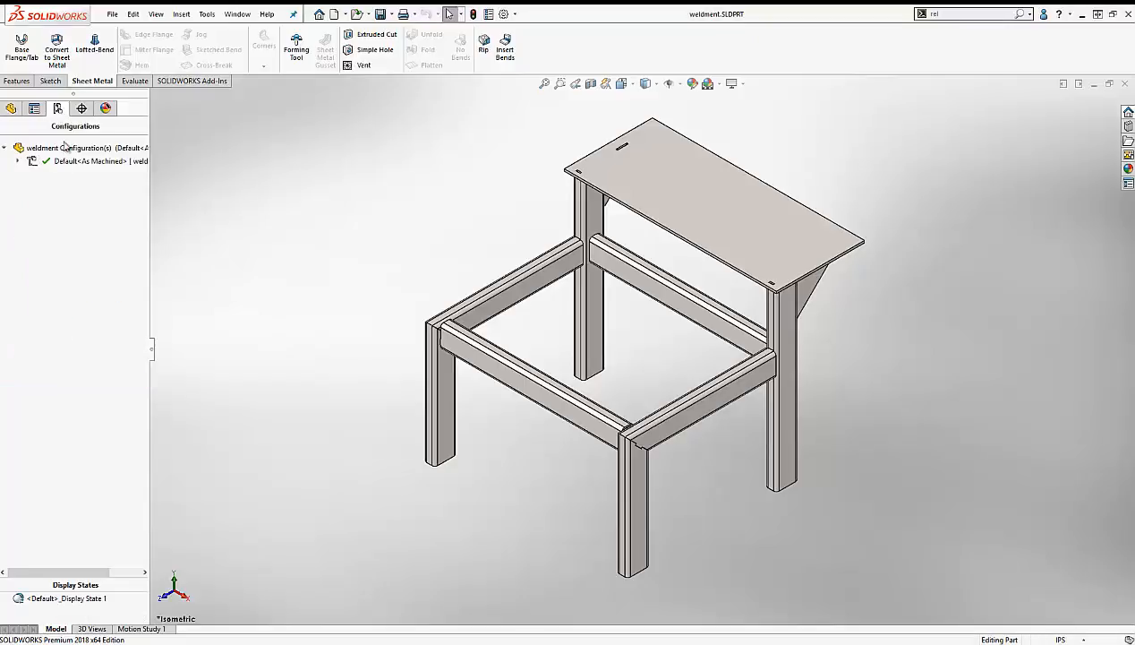
left_click(17, 161)
right_click(69, 187)
left_click(98, 192)
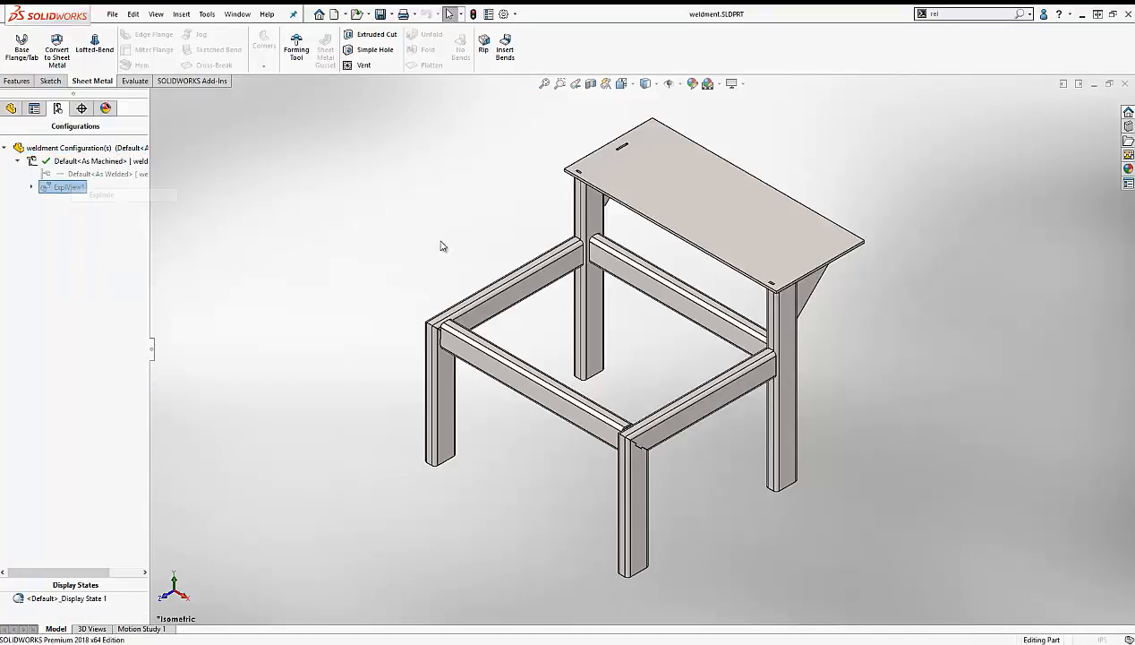
scroll(659, 206, "down", 10)
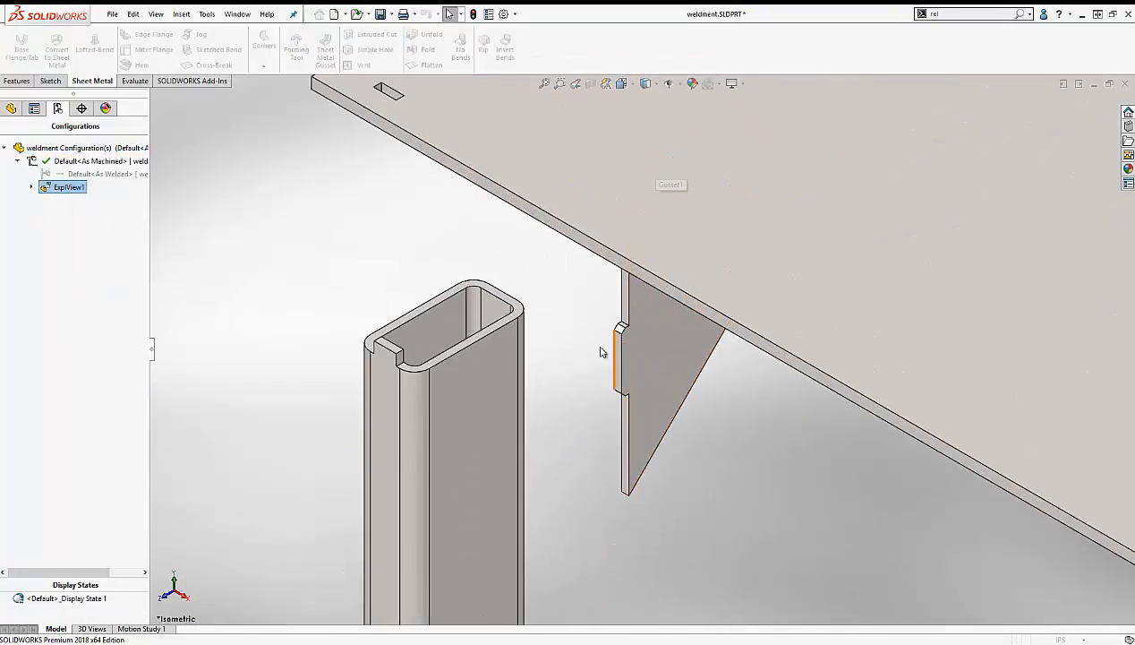
scroll(440, 354, "up", 5)
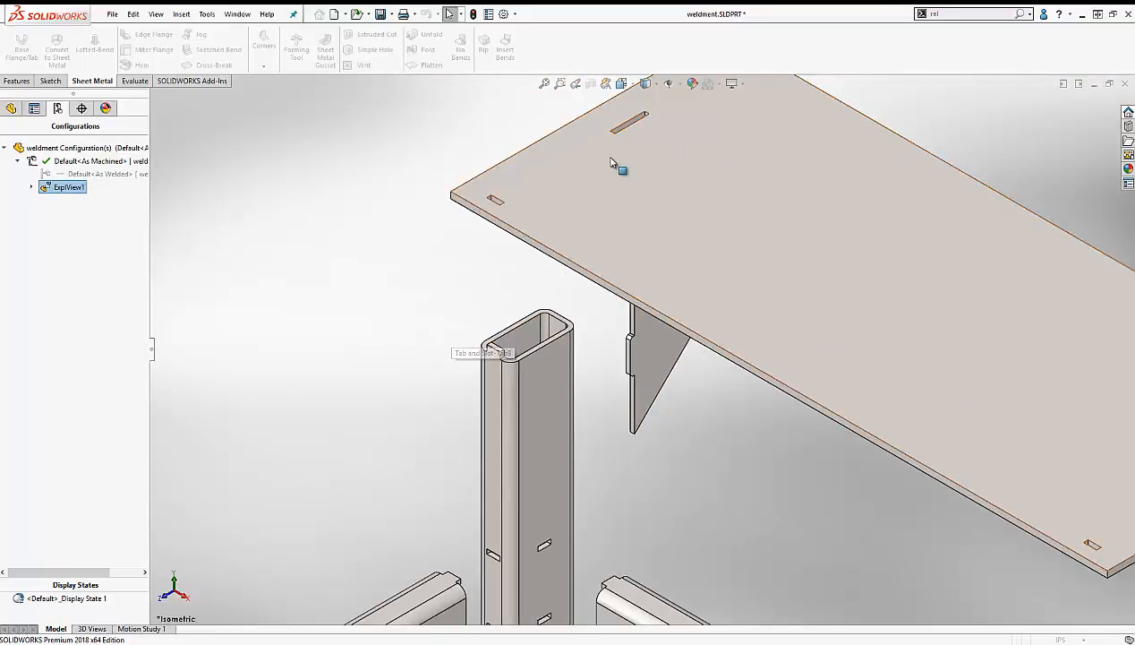
scroll(620, 169, "down", 5)
scroll(620, 169, "up", 2)
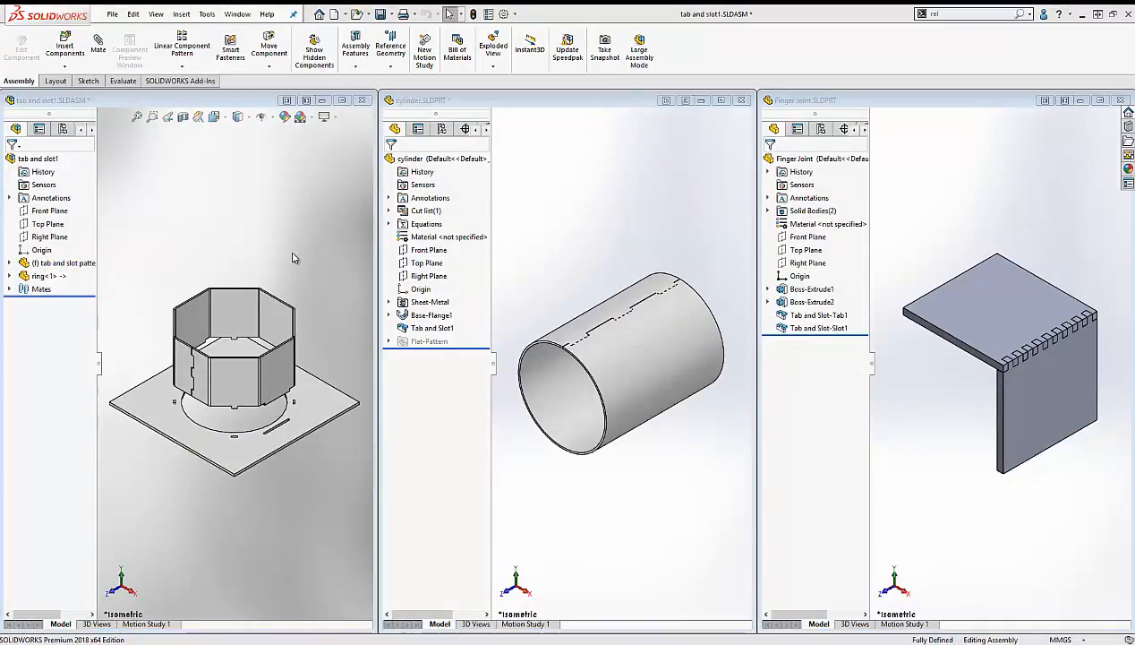
- Compare the tab-and-slot examples in the open assembly, cylinder and finger joint documents, viewing the joints from different angles
left_click(543, 249)
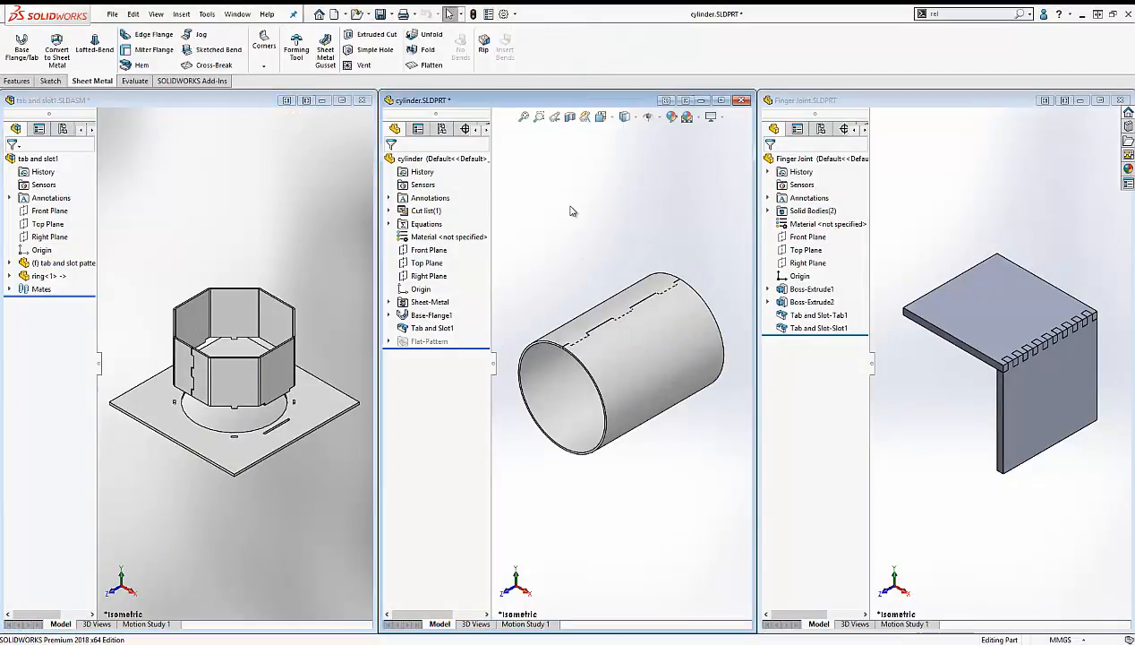
left_click(784, 158)
left_click(481, 158)
left_click(32, 157)
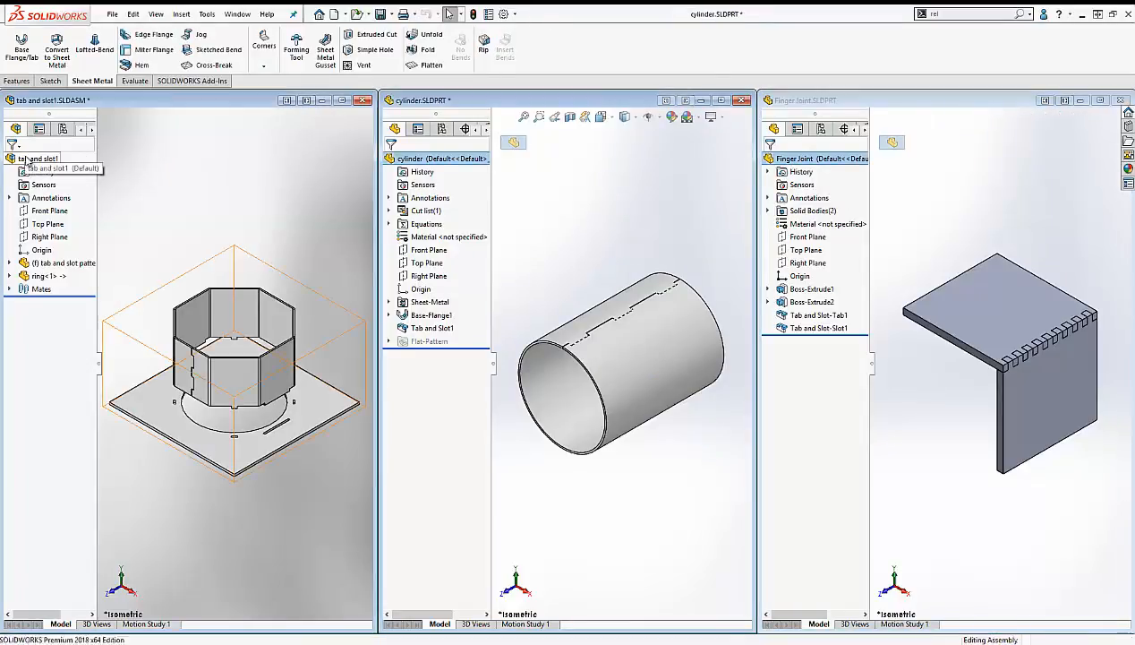
left_click(600, 244)
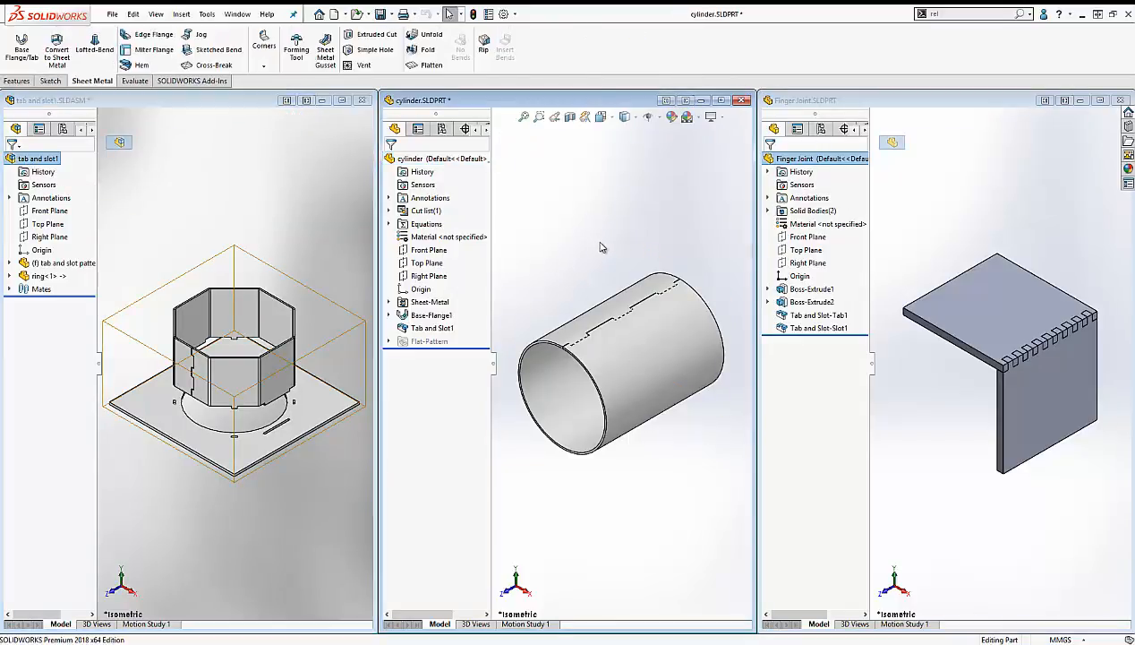
left_click(952, 193)
mouse_move(974, 211)
middle_mouse_down()
mouse_move(1014, 221)
mouse_move(938, 183)
mouse_move(968, 206)
middle_mouse_up()
left_click(622, 209)
middle_click_drag(623, 209, 615, 238)
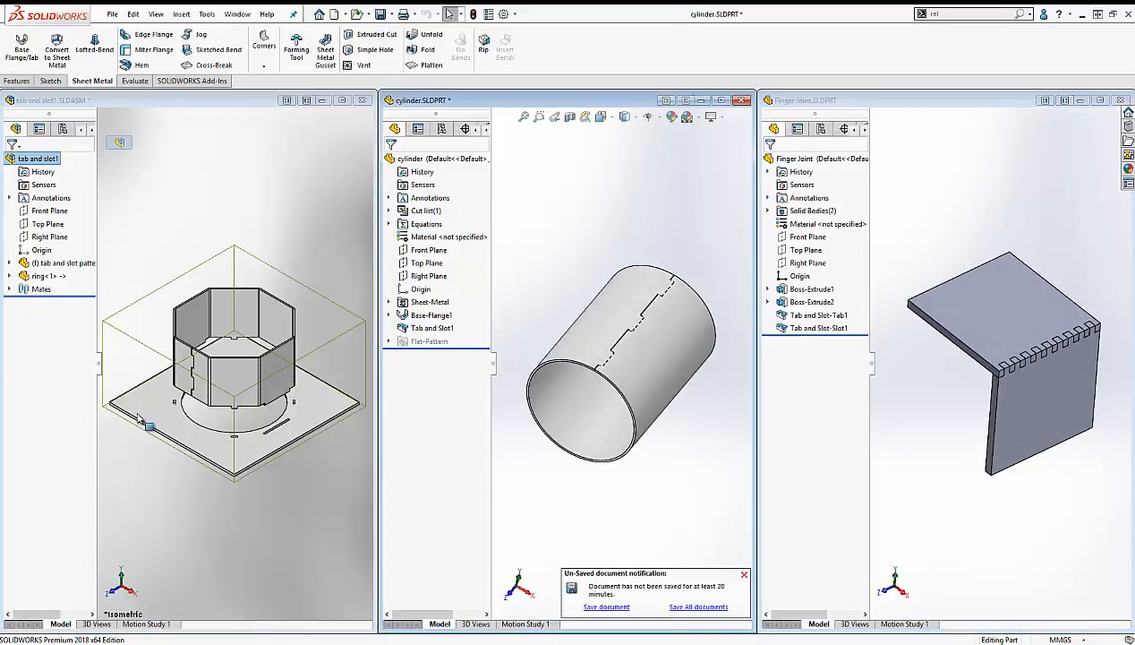
left_click(292, 503)
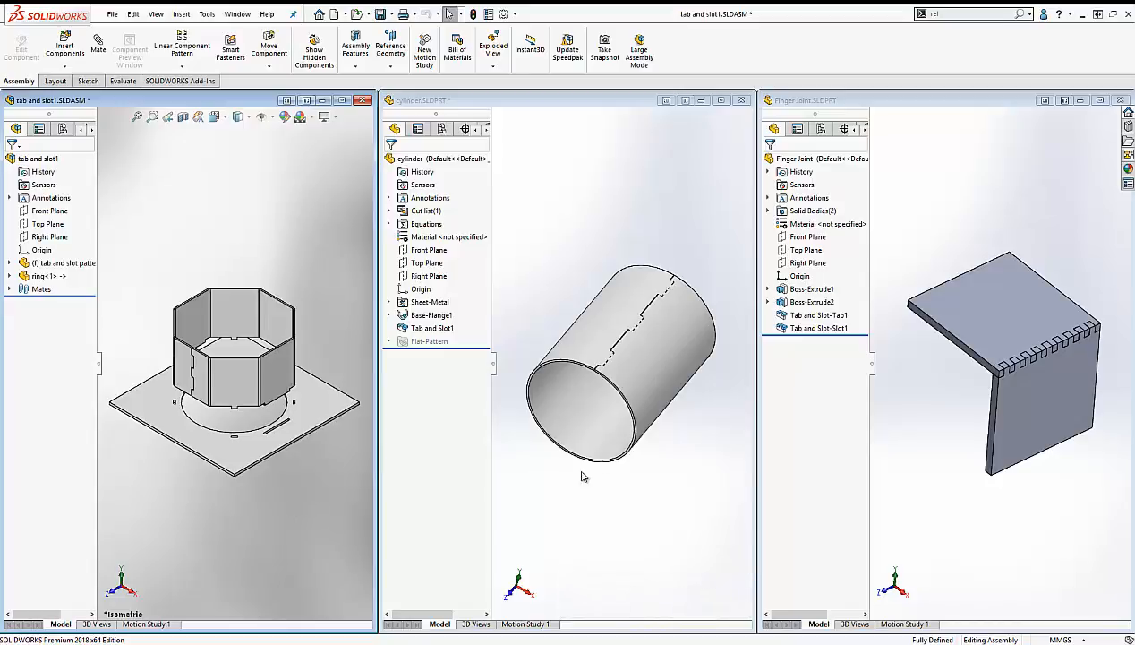
left_click(610, 489)
middle_click_drag(610, 489, 587, 479)
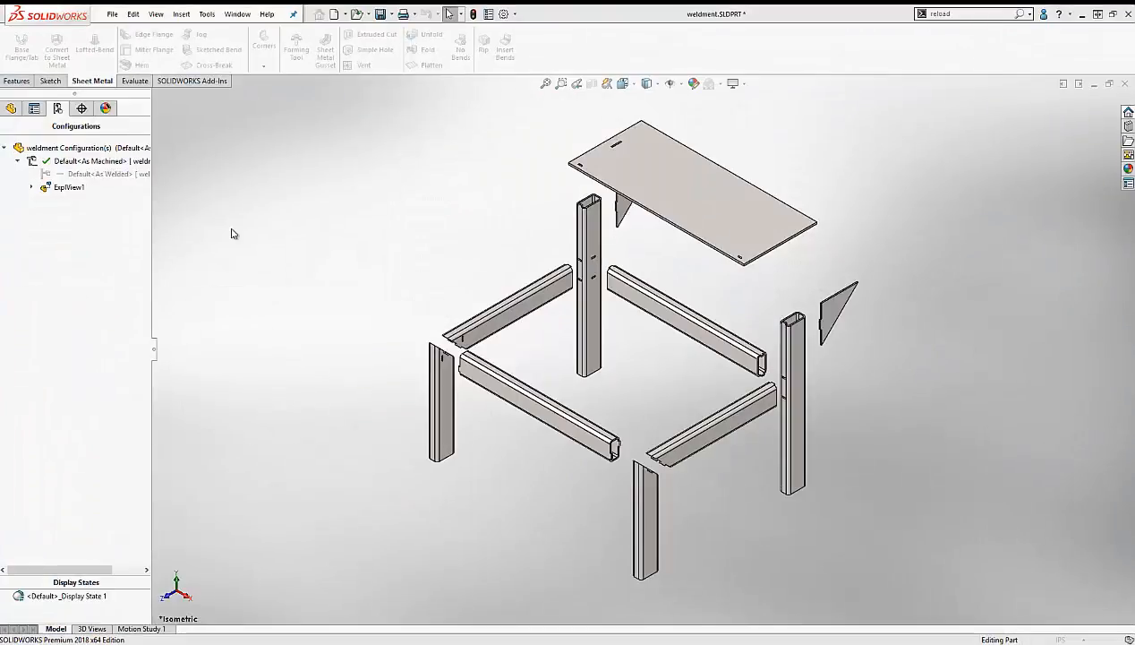
- Collapse the weldment's exploded view and return to its feature tree
right_click(64, 188)
left_click(93, 194)
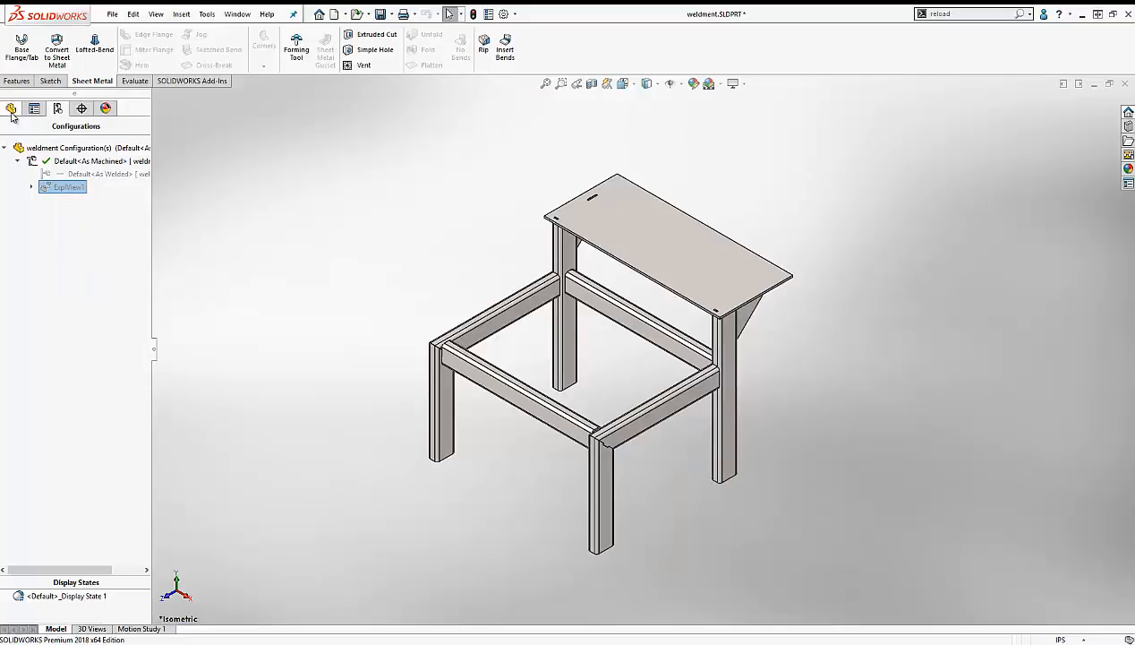
left_click(11, 109)
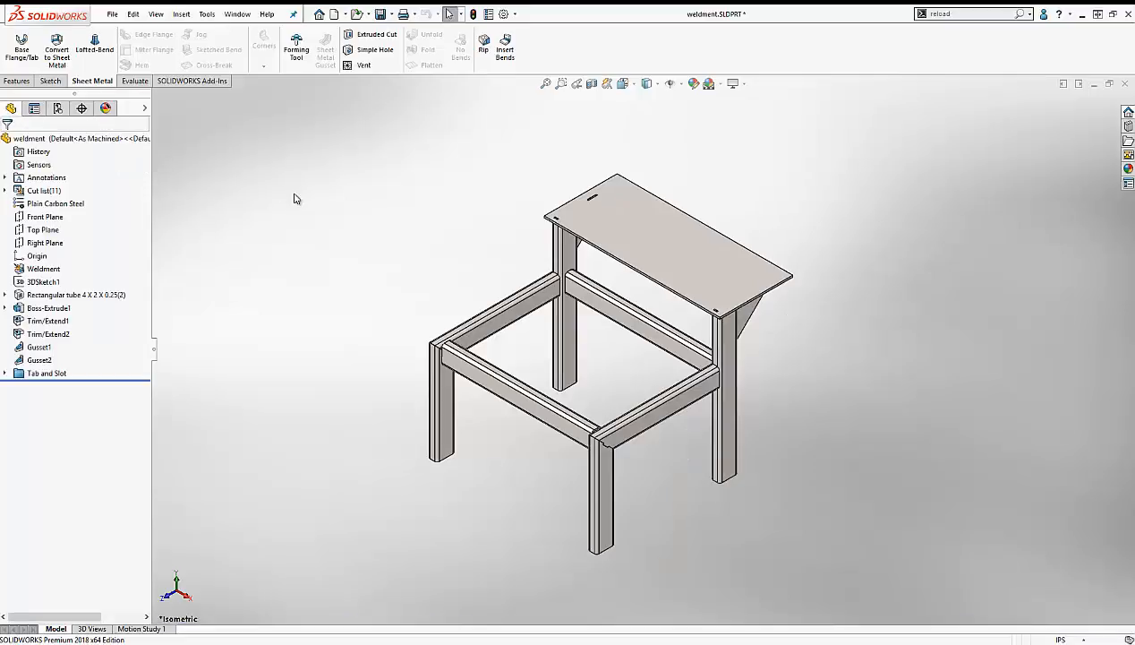
- Start a sheet metal Tab and Slot feature using the gusset's top edge for the tab and the plate's upper face for the slot
left_click(181, 14)
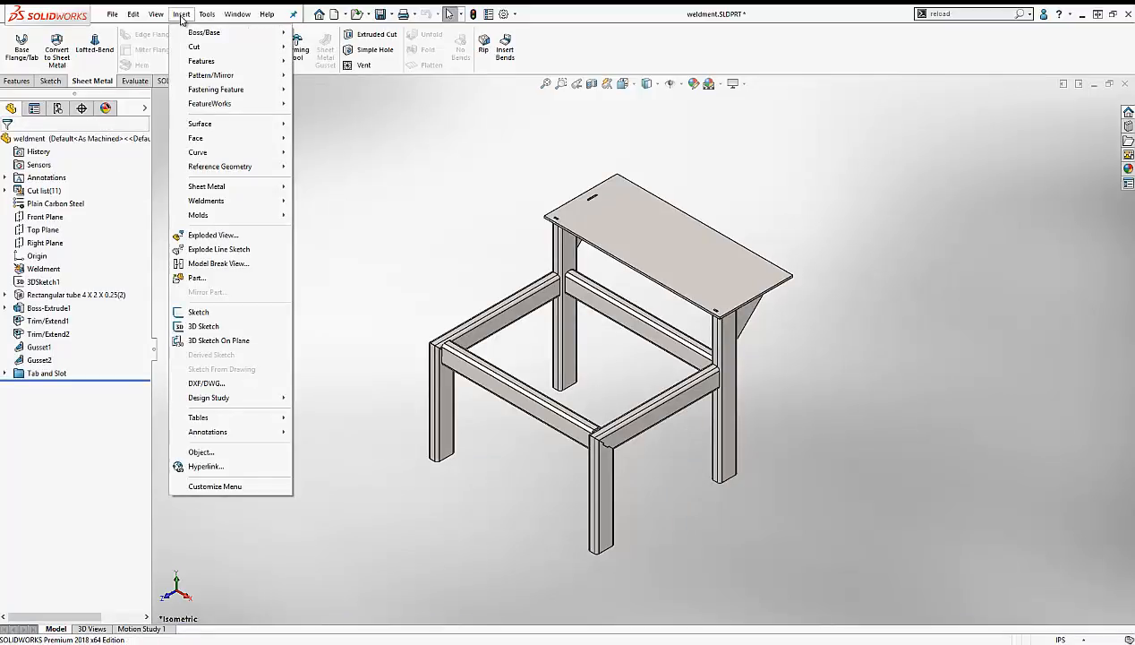
mouse_move(264, 188)
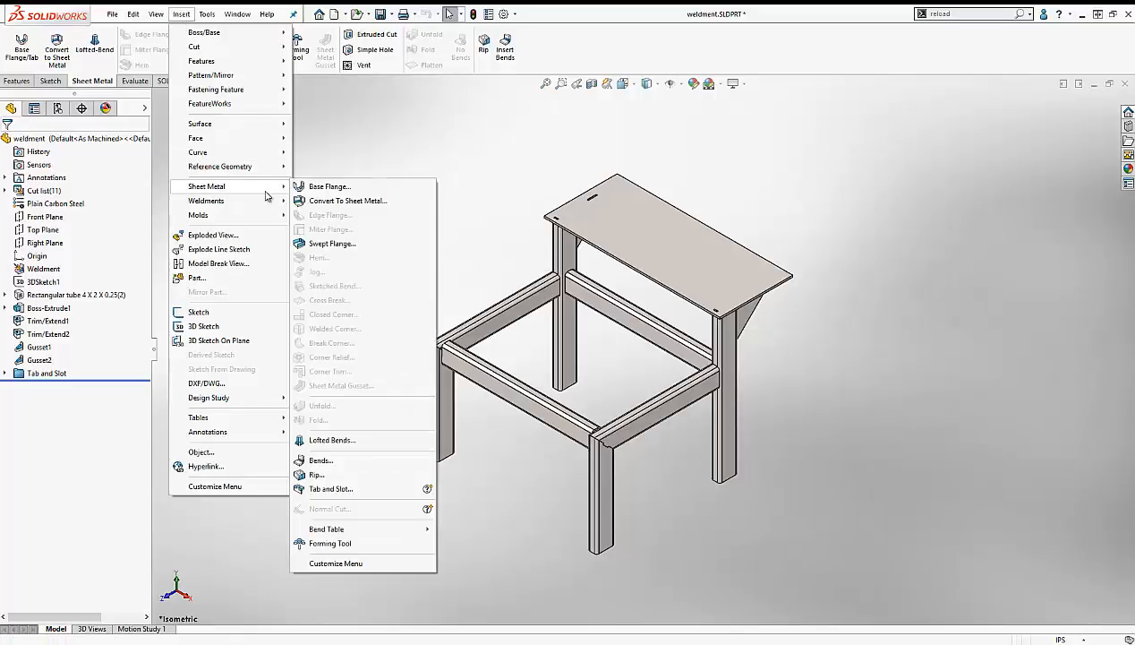
left_click(342, 490)
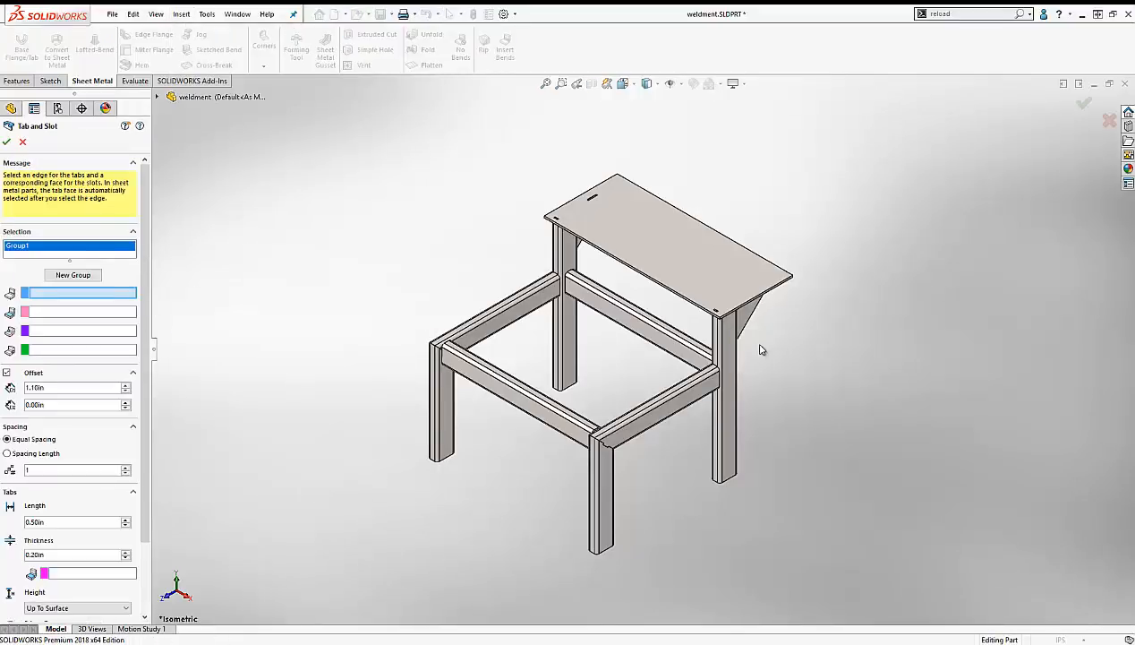
middle_click_drag(760, 349, 693, 225)
scroll(691, 226, "down", 5)
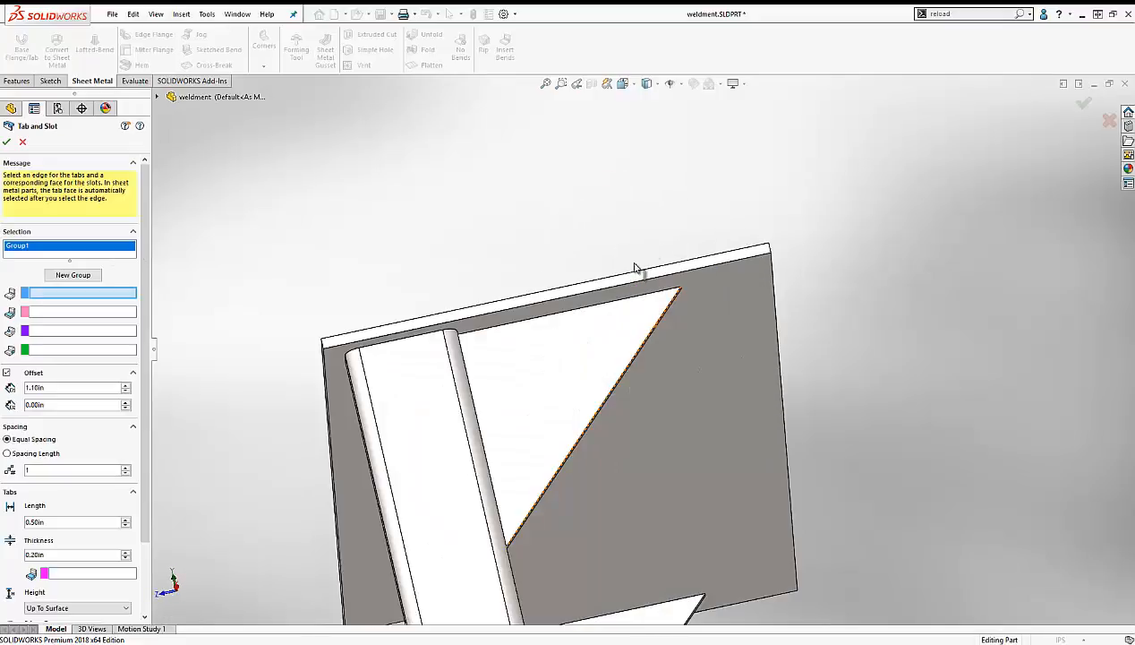
left_click(577, 317)
middle_click_drag(532, 250, 495, 256)
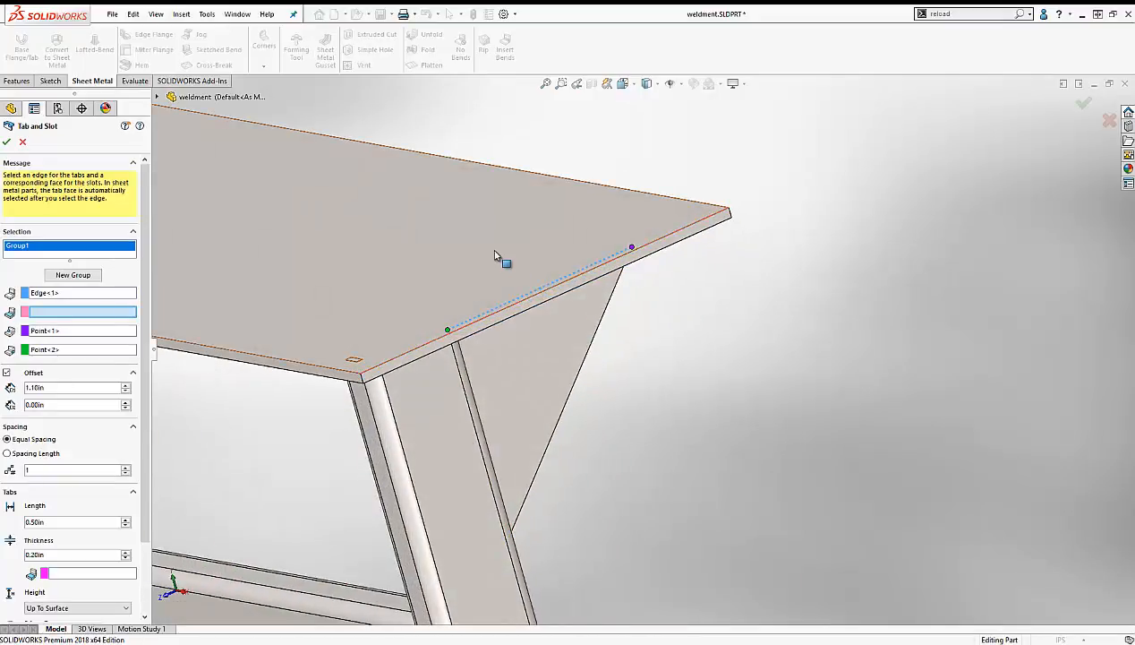
left_click(495, 256)
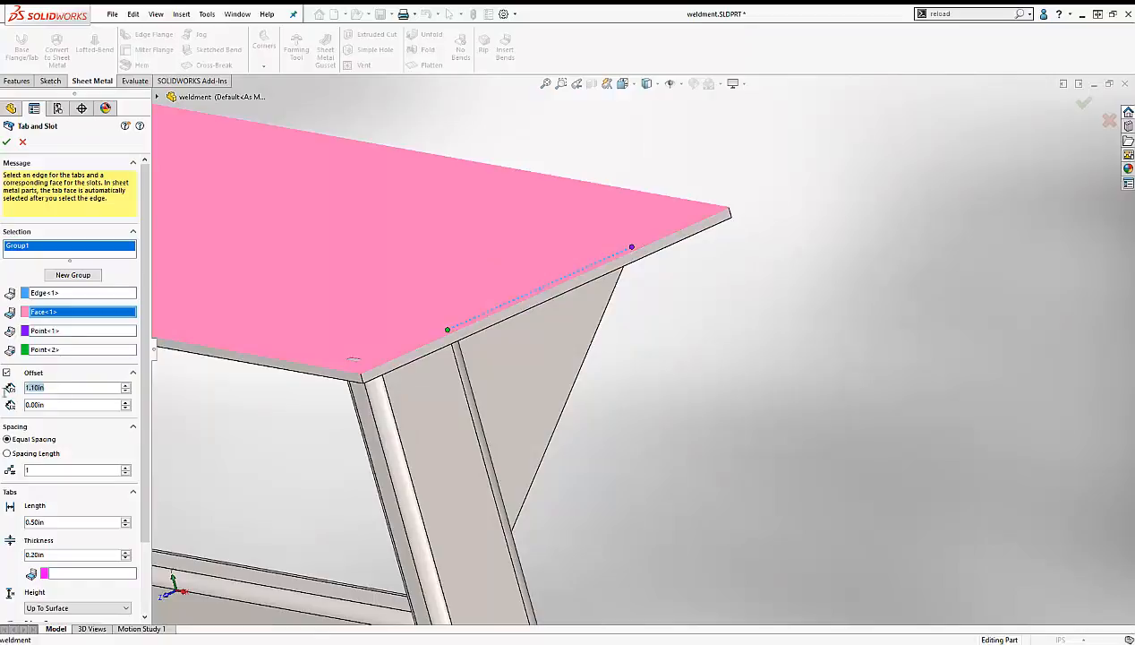
- Set the tab's start offset to 2.5 in, its length to 3 in and its thickness to 0.25 in
type("2.5")
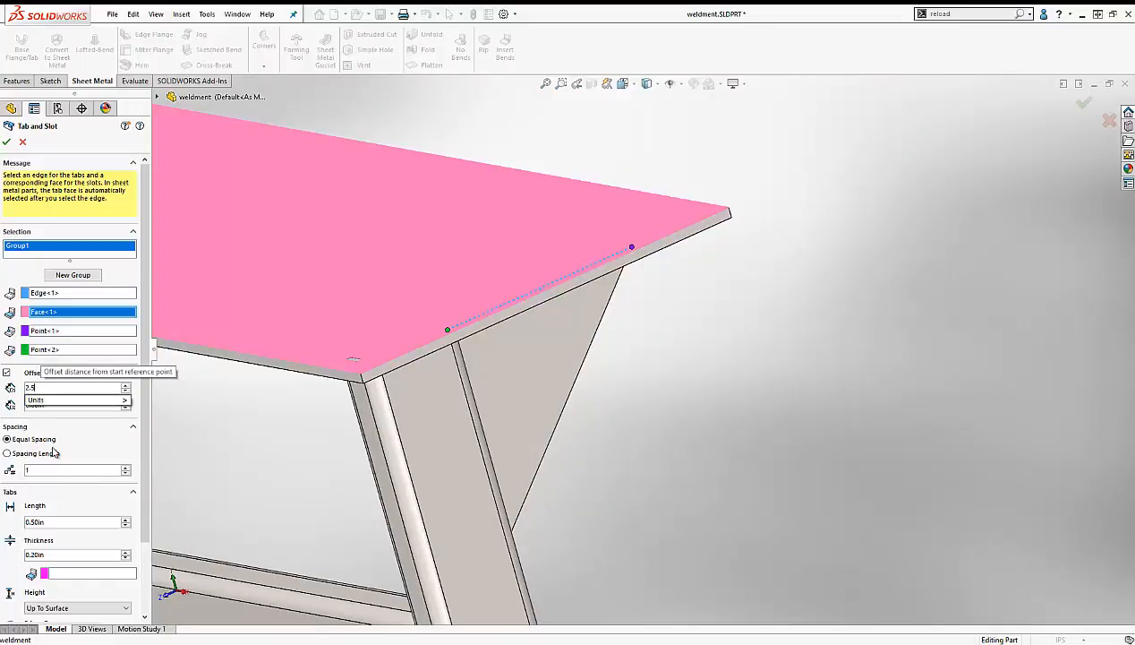
key("Return")
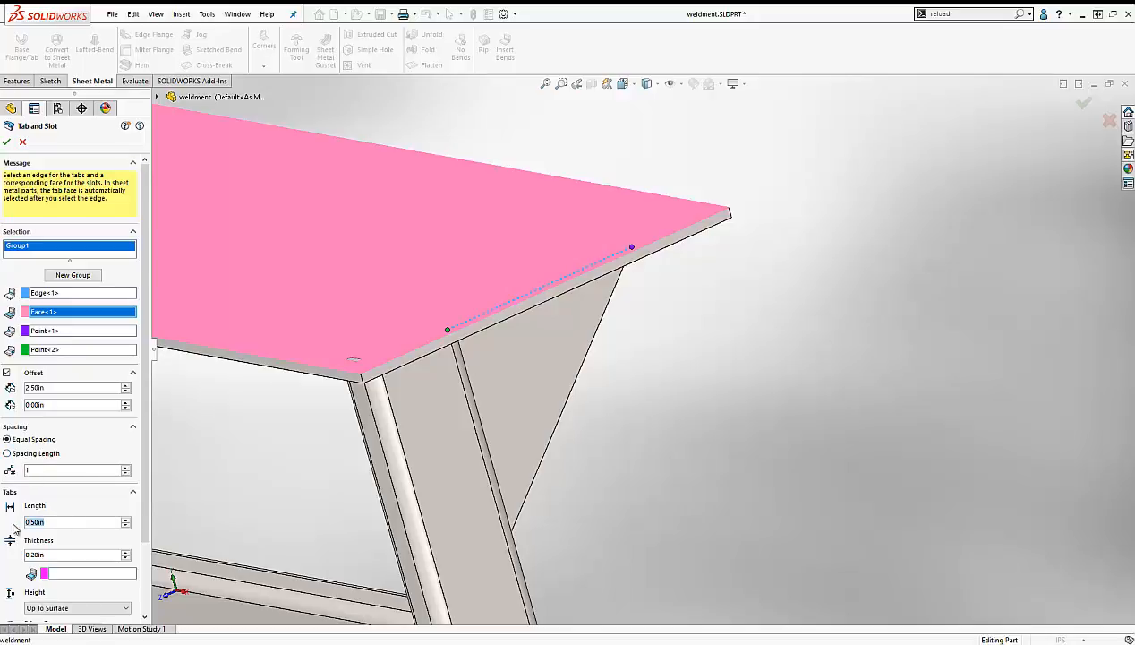
type("3")
key("Return")
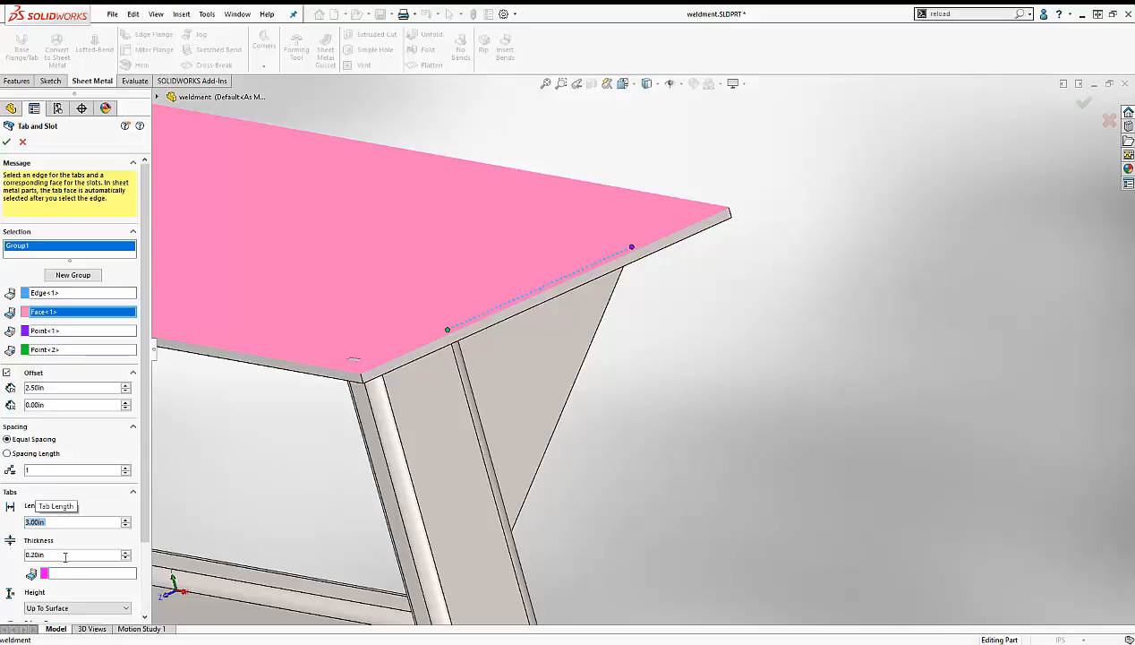
key("Tab")
type(".25")
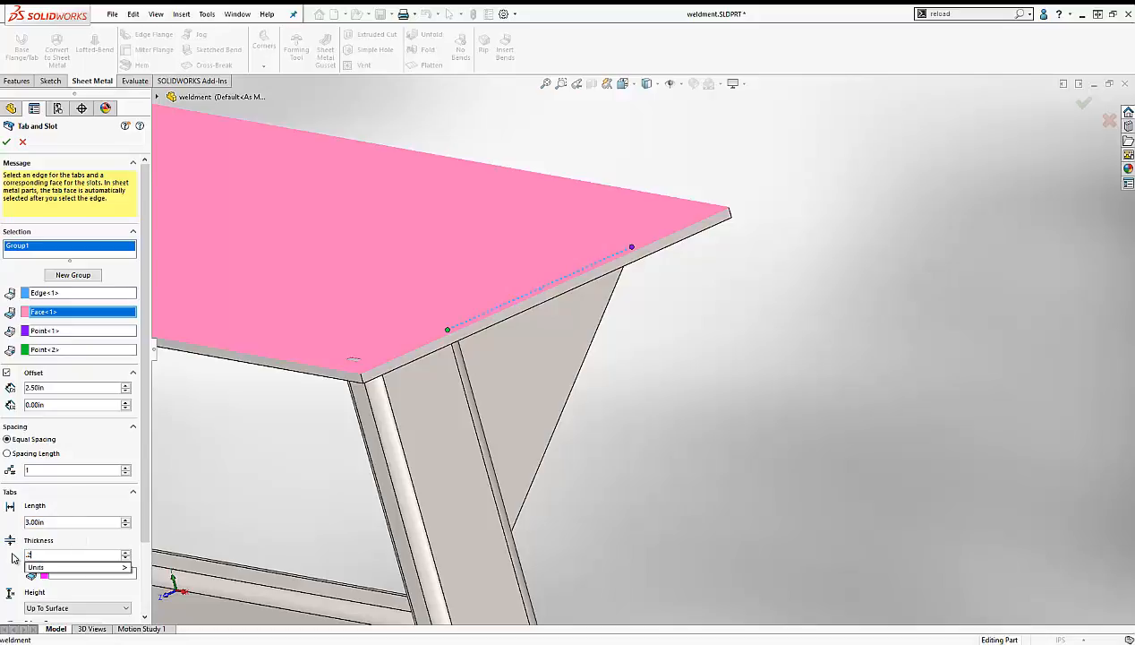
- Assign the gusset's hidden top face beneath the plate as the tab's thickness reference face and check the preview
left_click(66, 575)
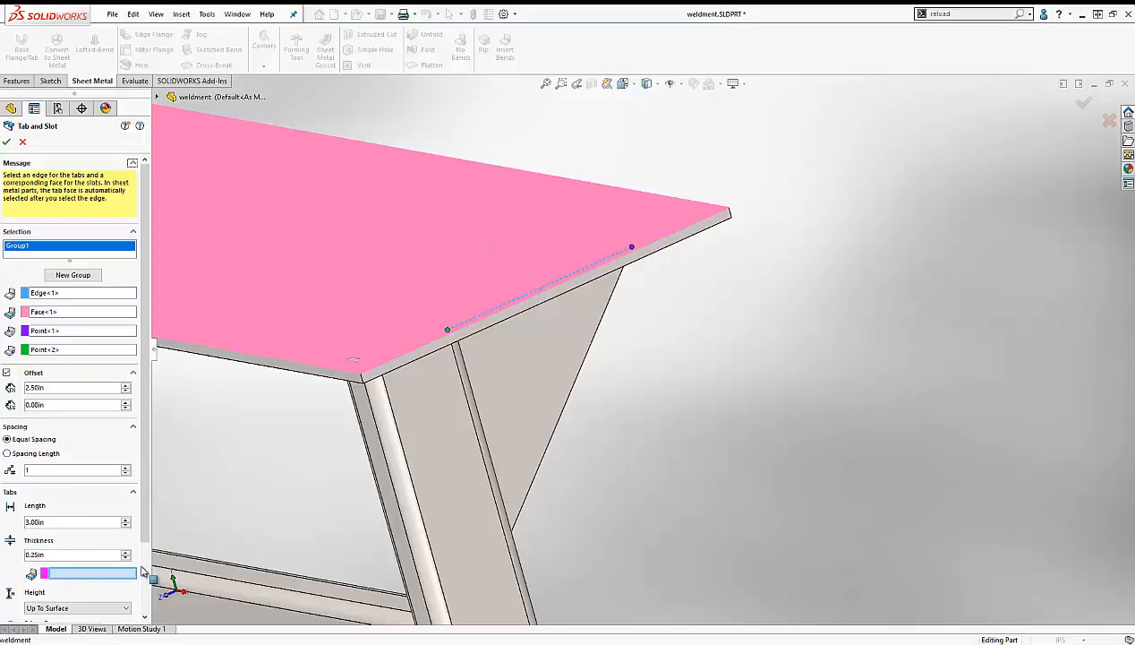
middle_click_drag(675, 421, 564, 316)
scroll(564, 316, "down", 5)
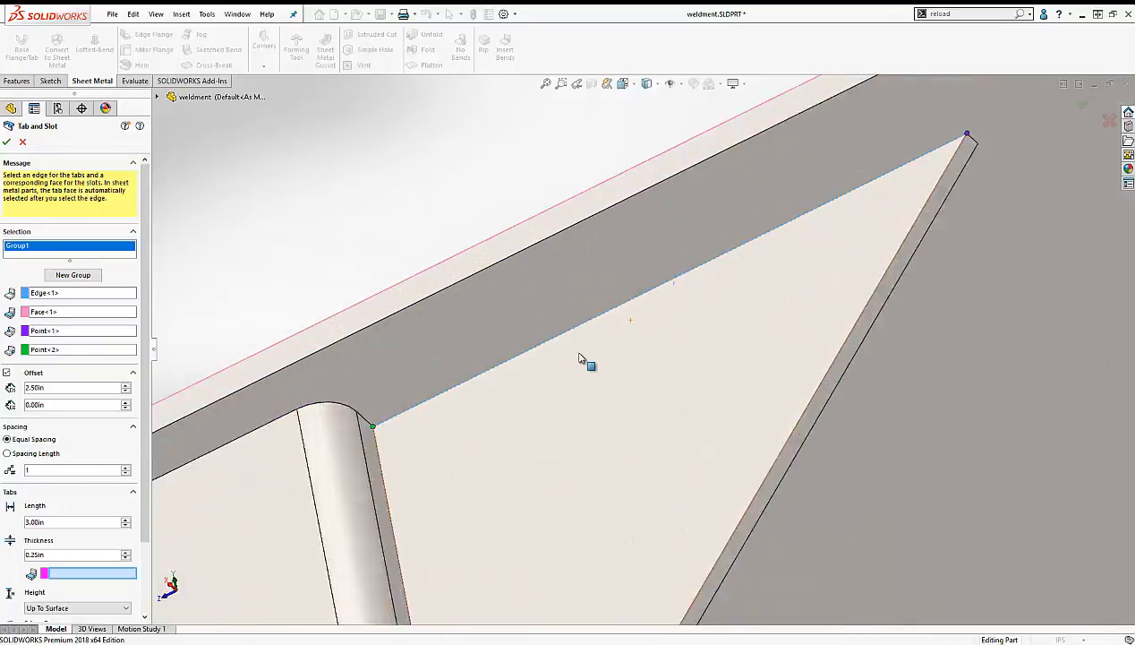
right_click(597, 319)
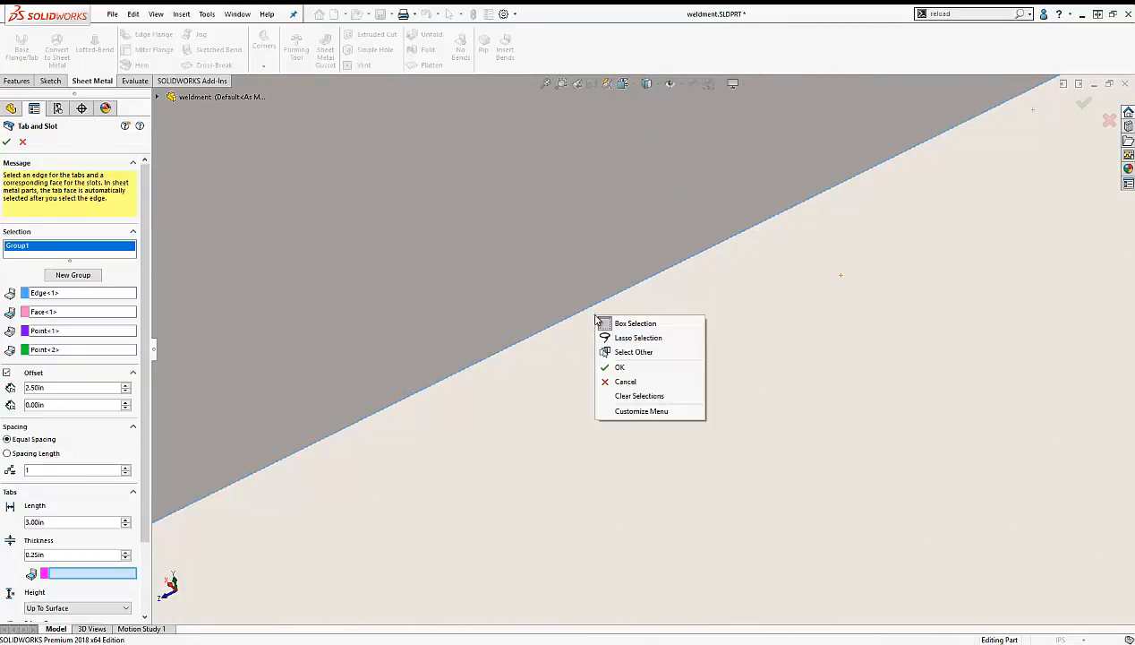
left_click(647, 352)
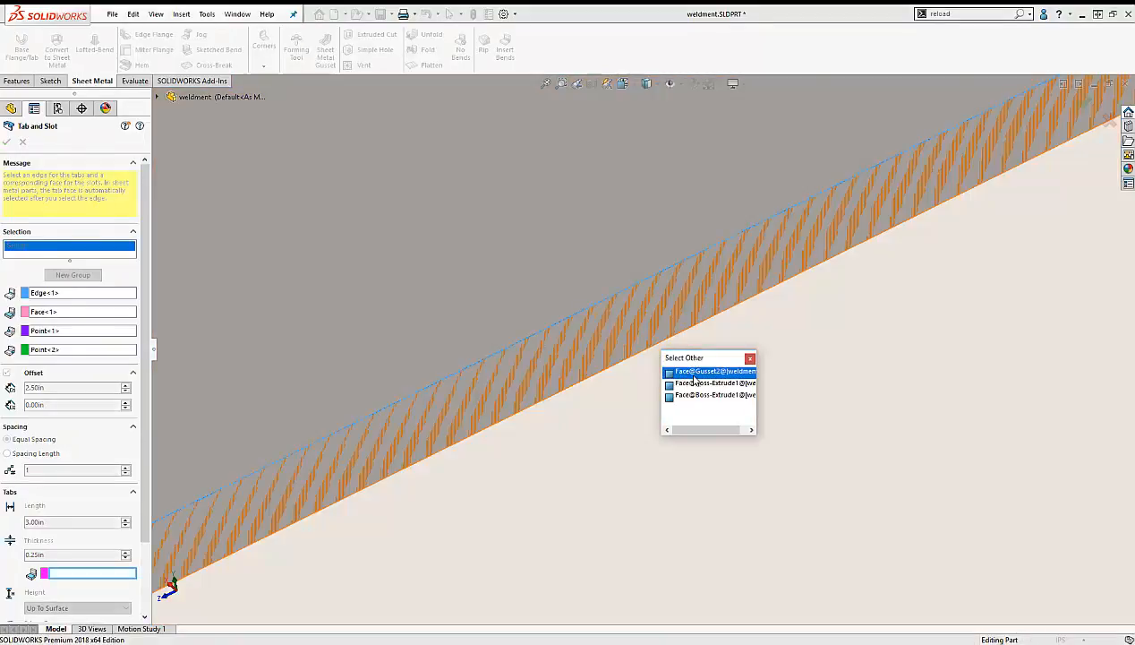
left_click(695, 374)
scroll(681, 386, "up", 6)
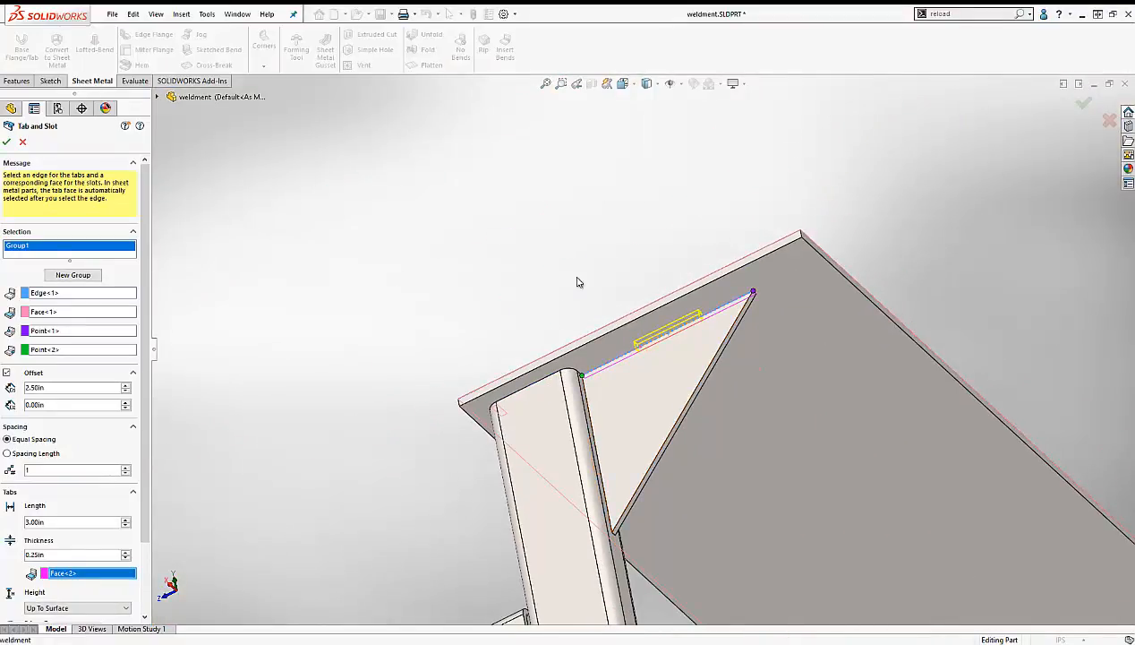
middle_click_drag(577, 282, 698, 414)
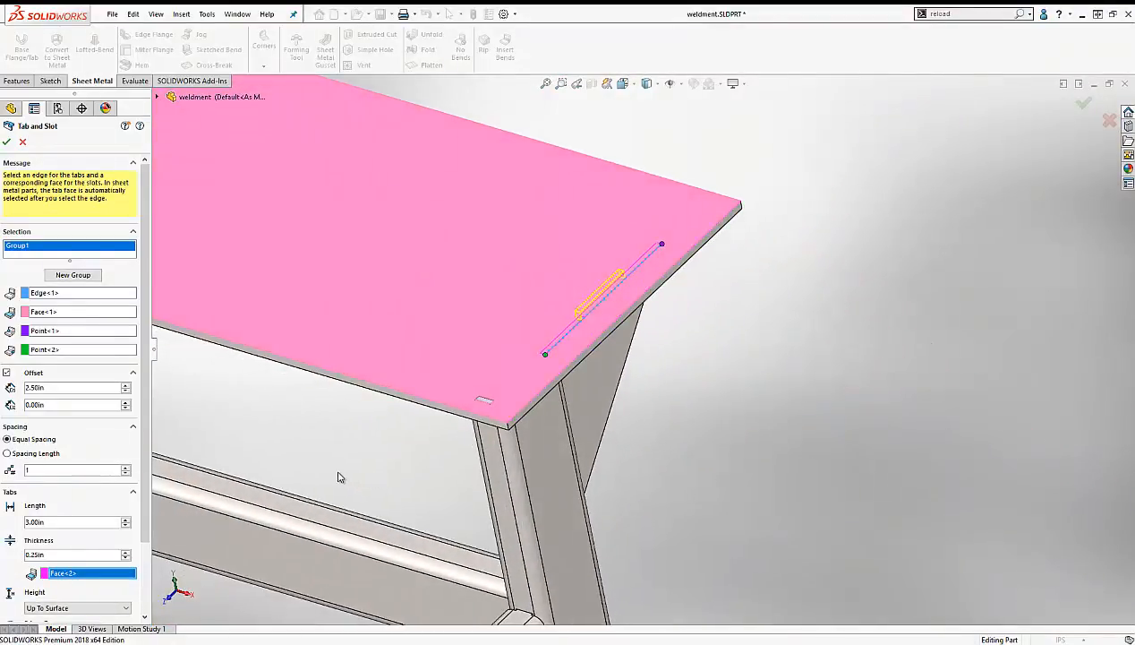
- Review the tab height options, keep Up To Surface, and set the tab's fillet edge radius to 0.1 in
scroll(81, 403, "down", 3)
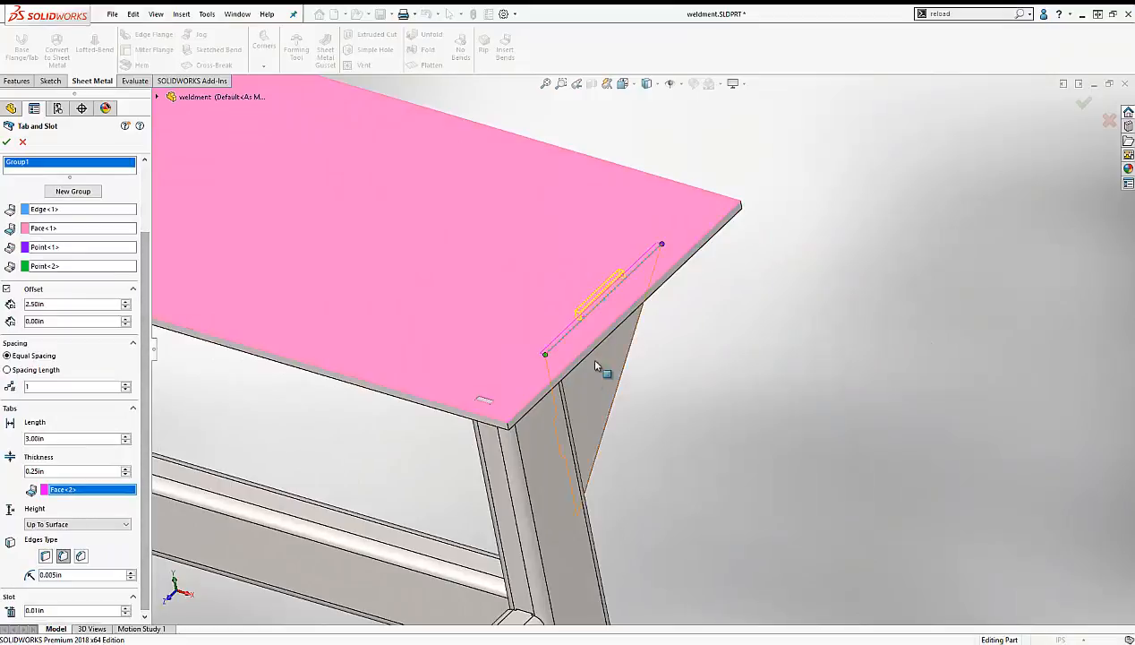
scroll(591, 360, "down", 3)
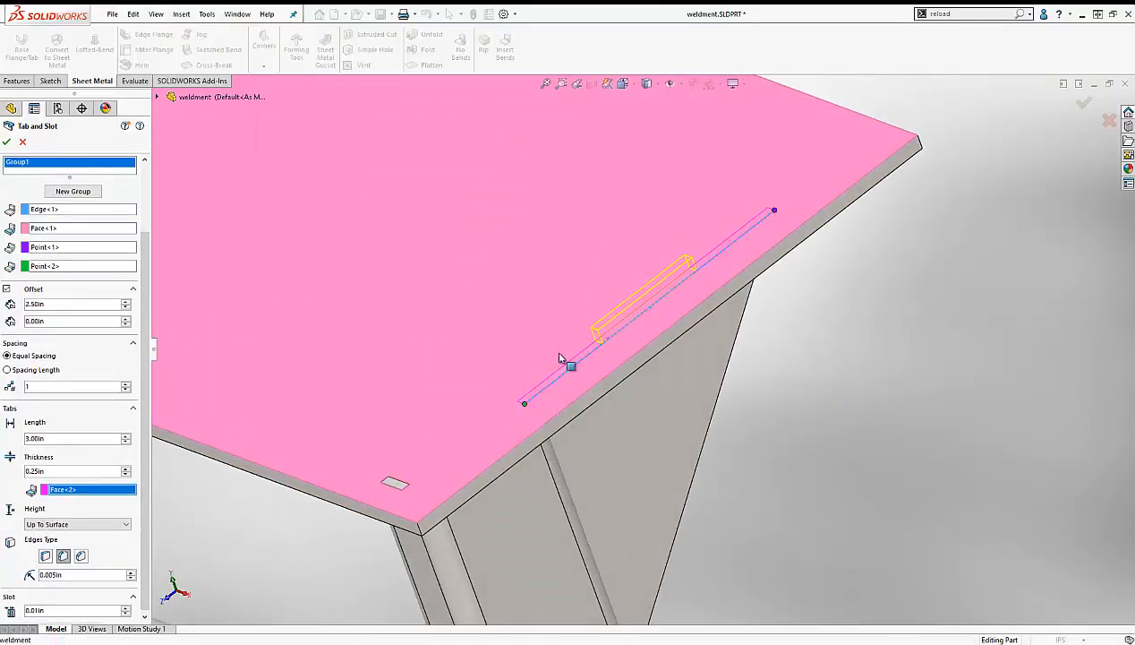
left_click(127, 526)
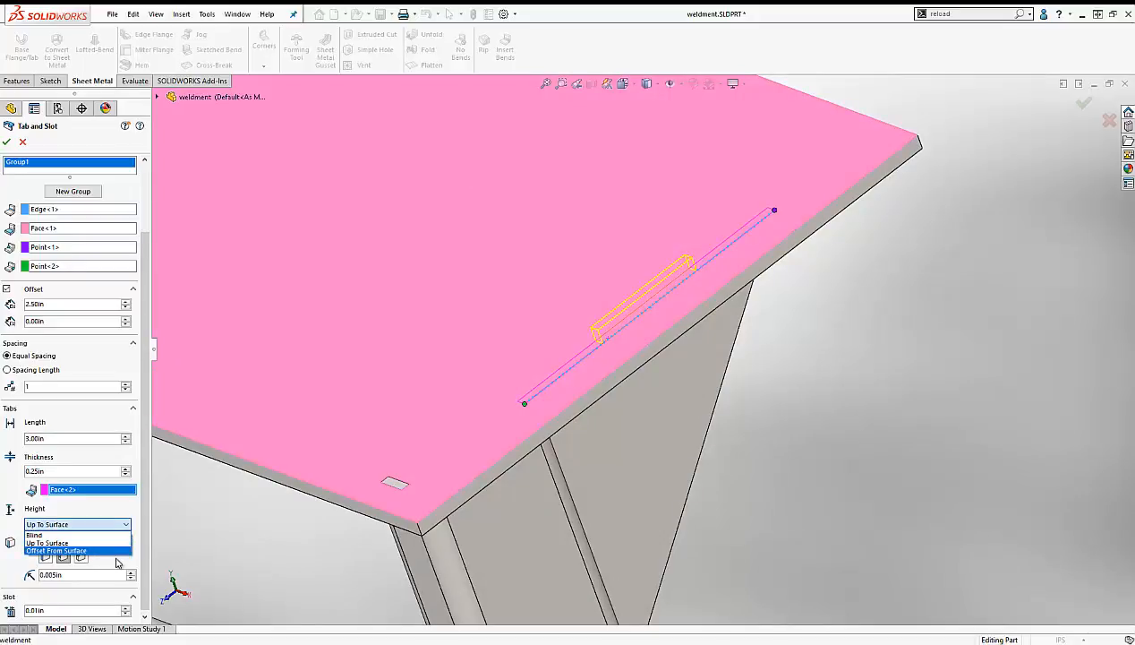
left_click(116, 563)
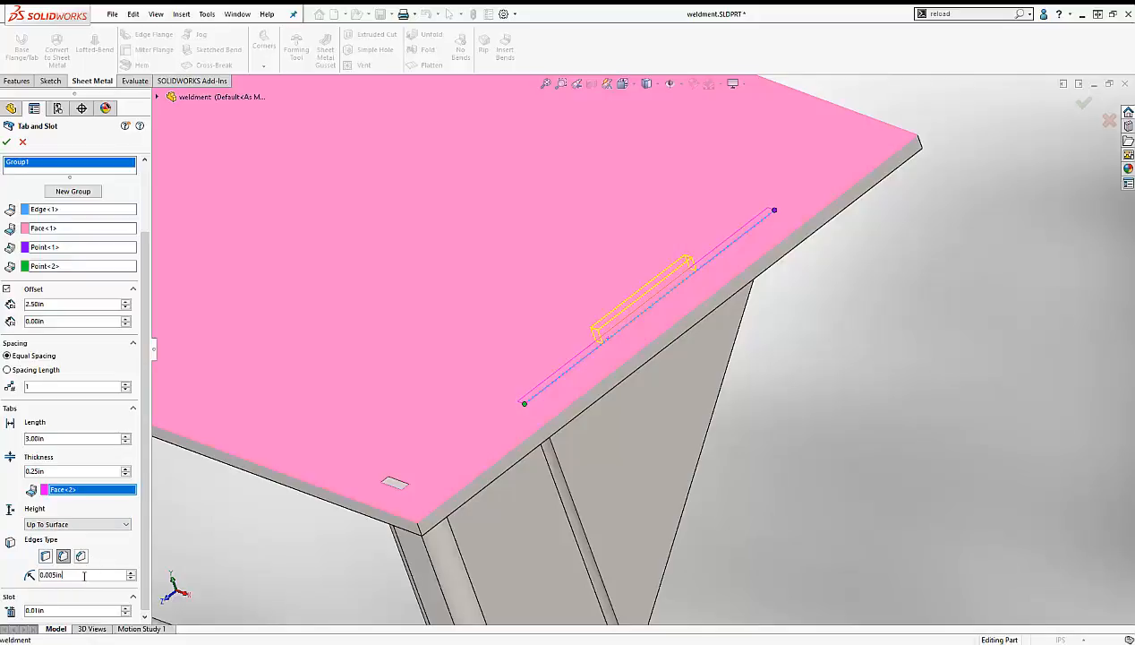
left_click_drag(85, 576, 37, 579)
type(".1")
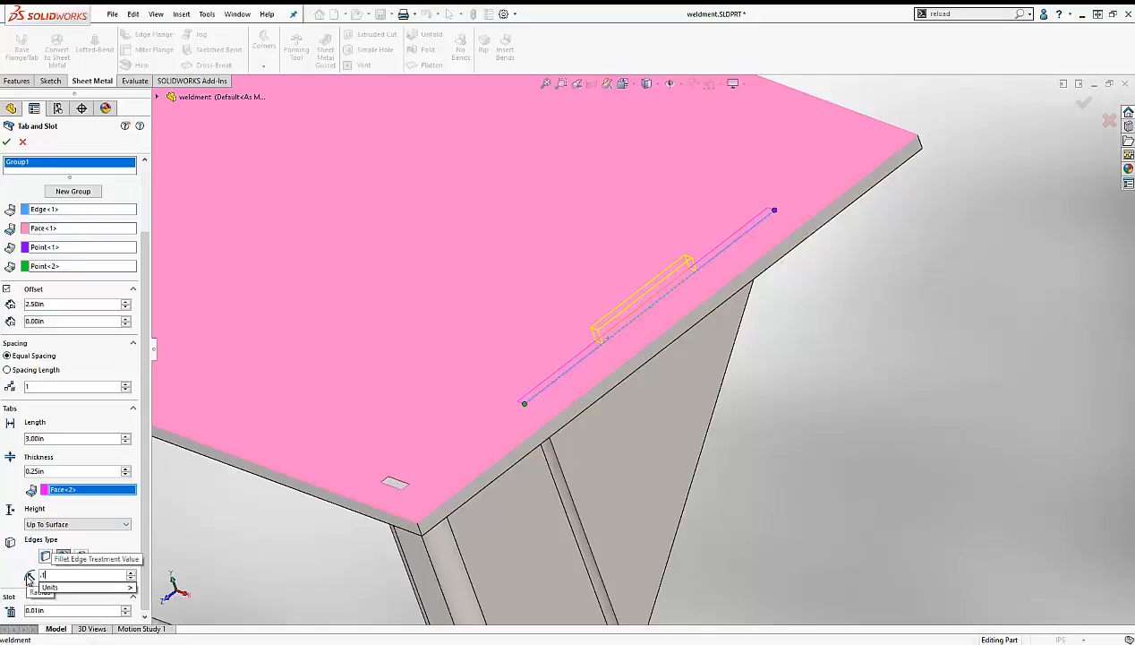
key("Return")
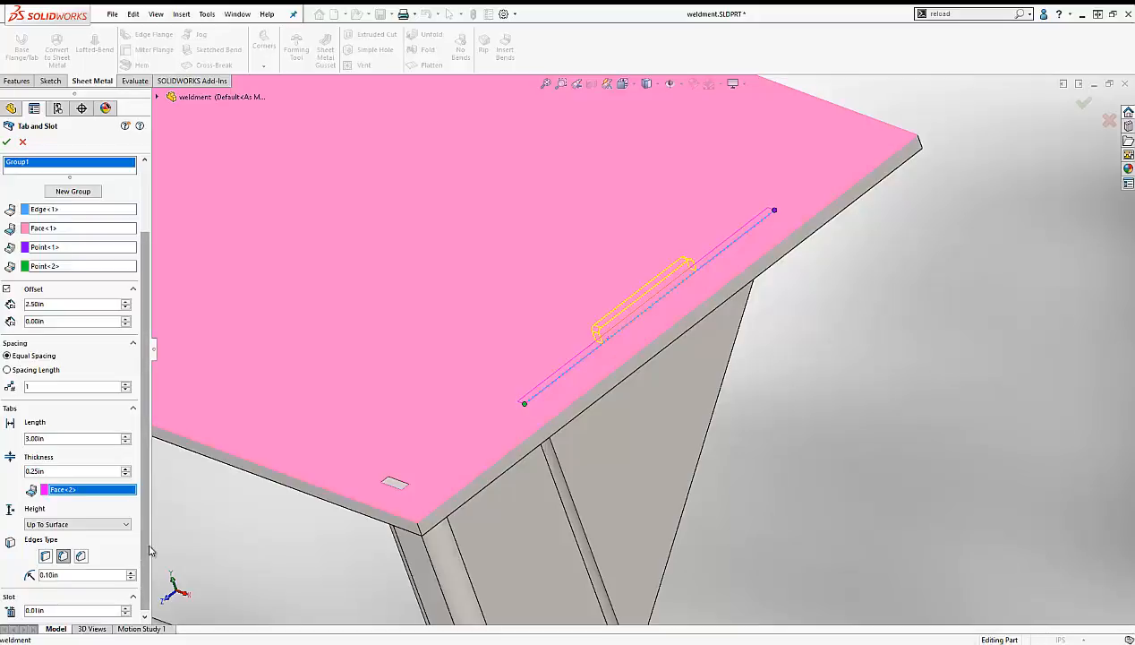
- Finish the gusset tab and slot with a 0.01 in slot offset and highlight its new tab and slot features in the model
left_click_drag(148, 550, 145, 567)
left_click_drag(102, 610, 19, 609)
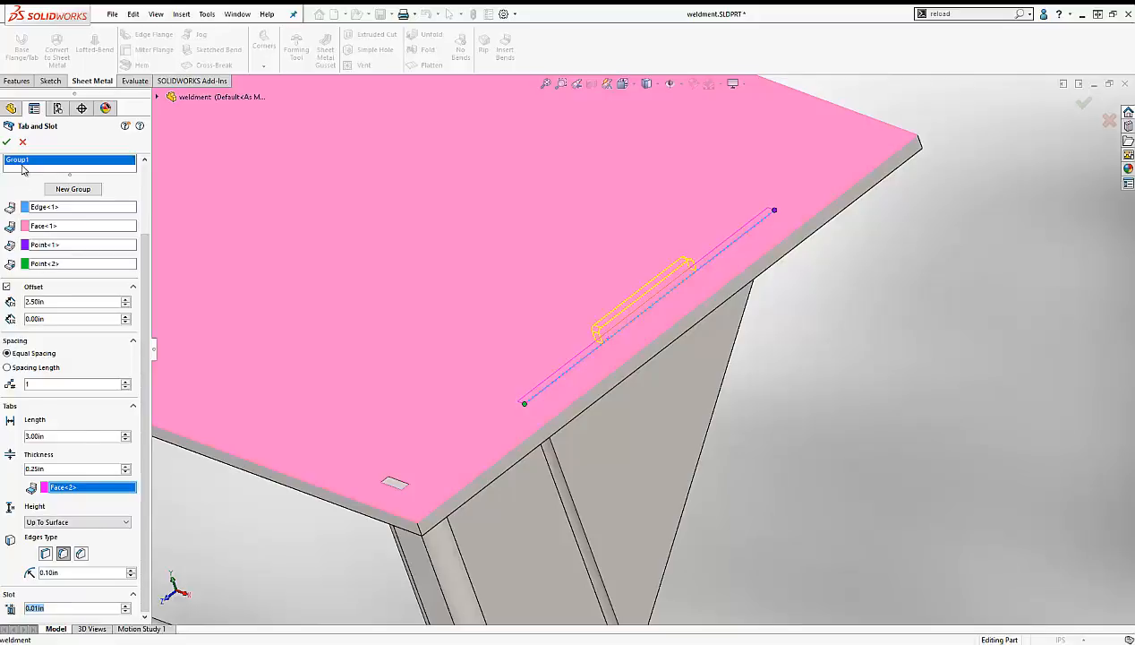
left_click(6, 142)
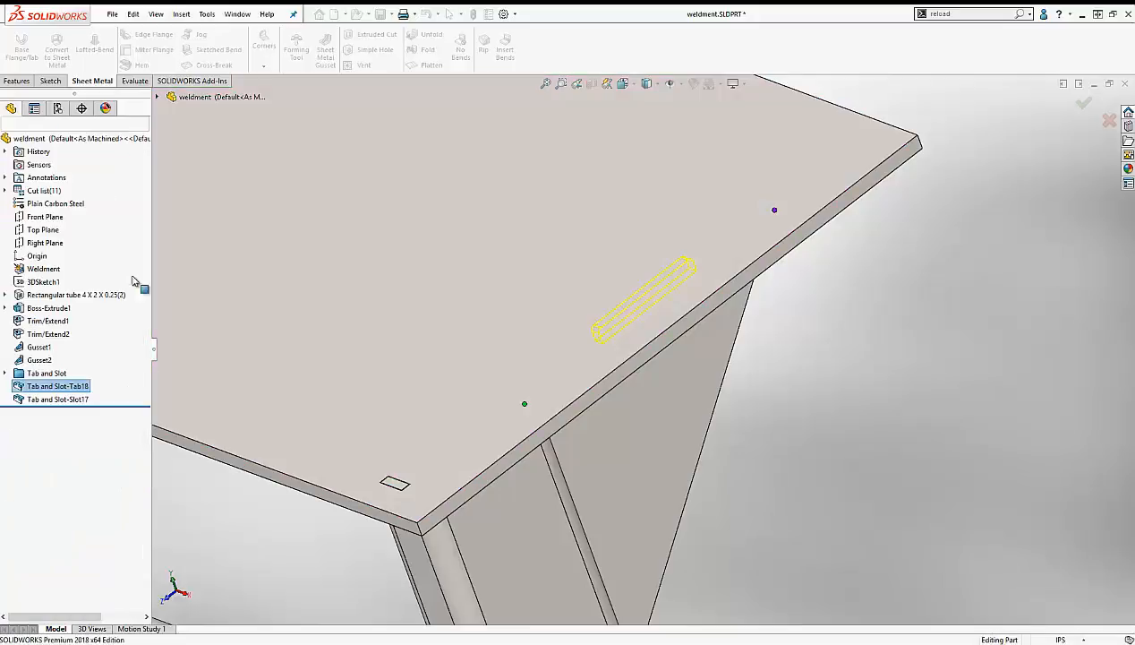
left_click(74, 399)
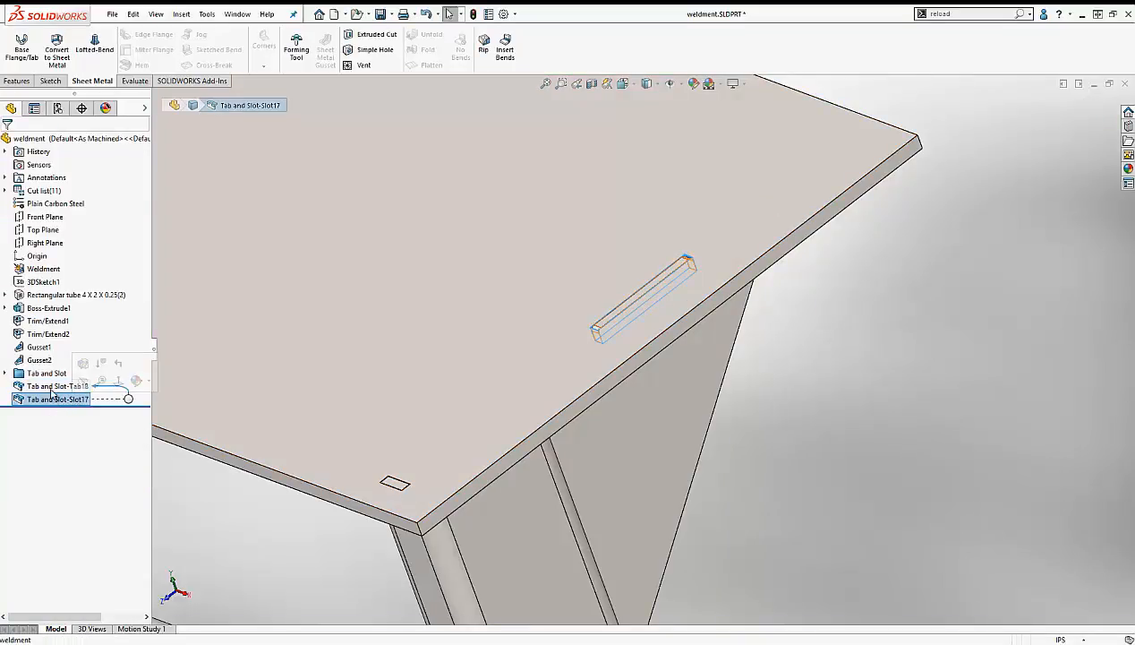
left_click(57, 386)
left_click(58, 399)
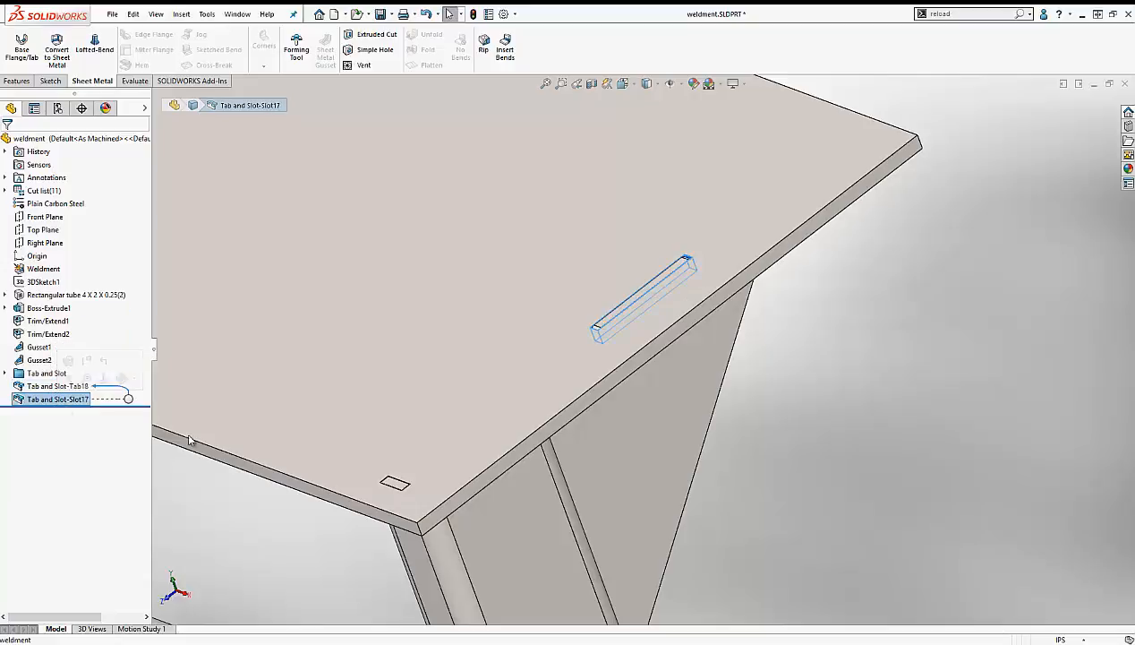
- Edit the existing tab and slot at the plate's corner above the tube leg and add a second selection group
scroll(716, 376, "up", 2)
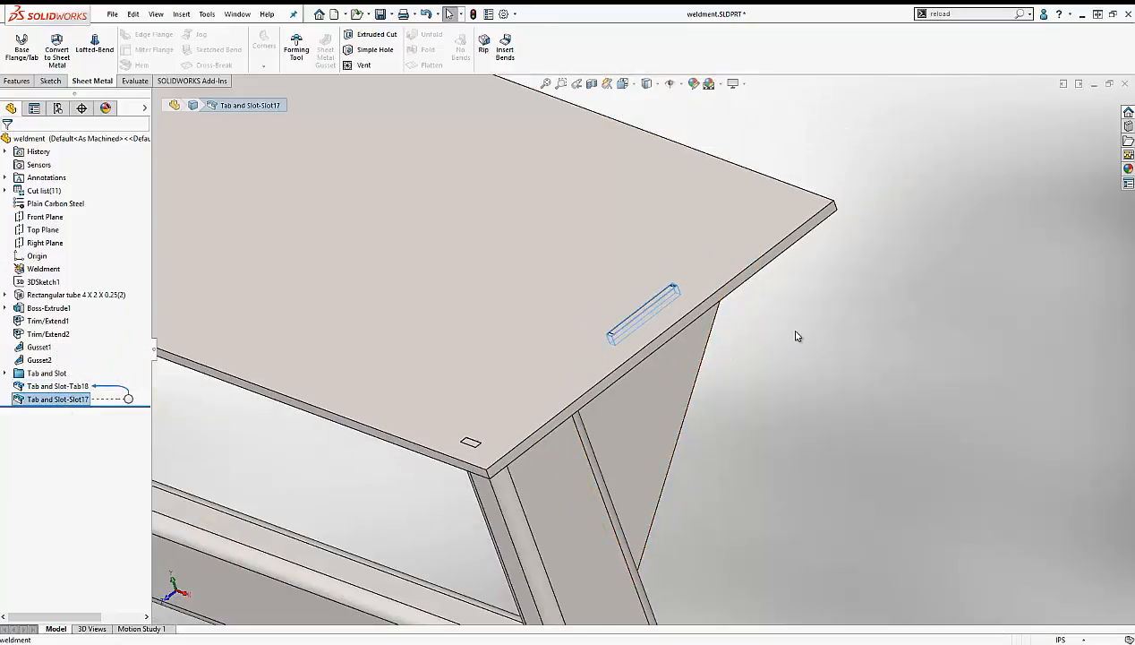
middle_click_drag(798, 336, 783, 305)
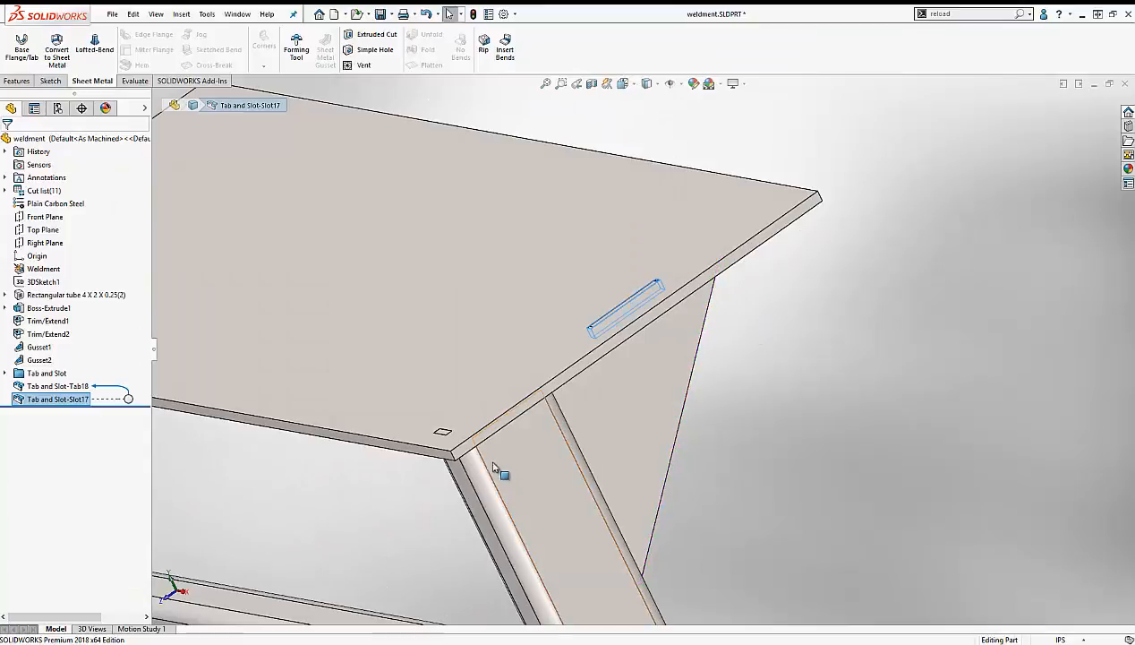
scroll(493, 467, "down", 5)
left_click(421, 248)
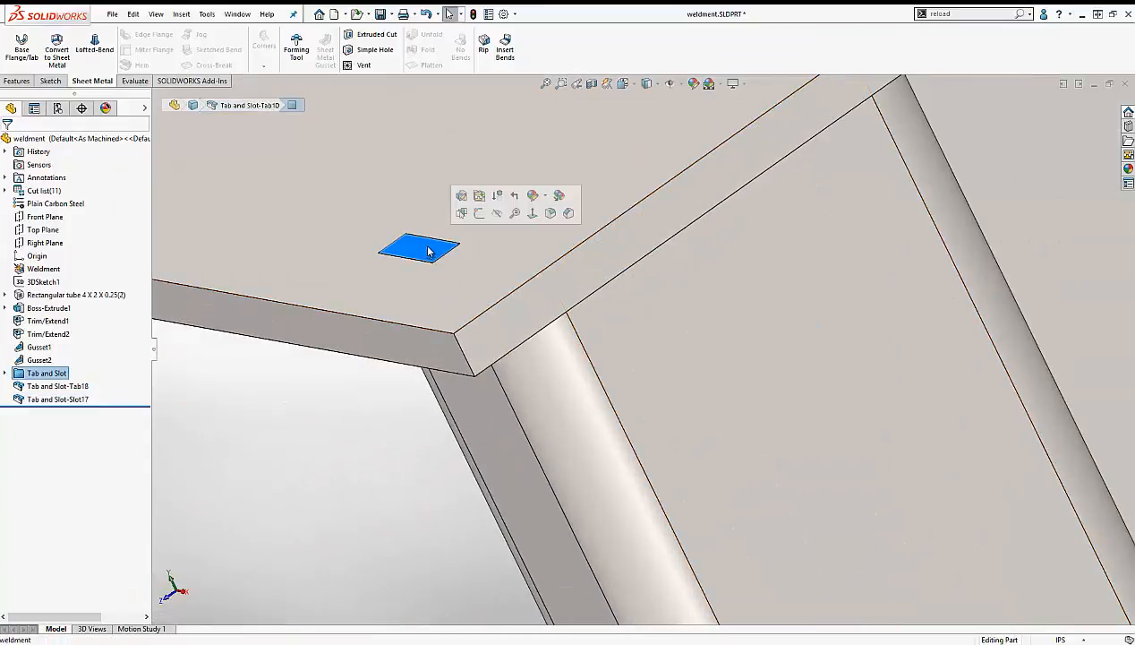
left_click(462, 195)
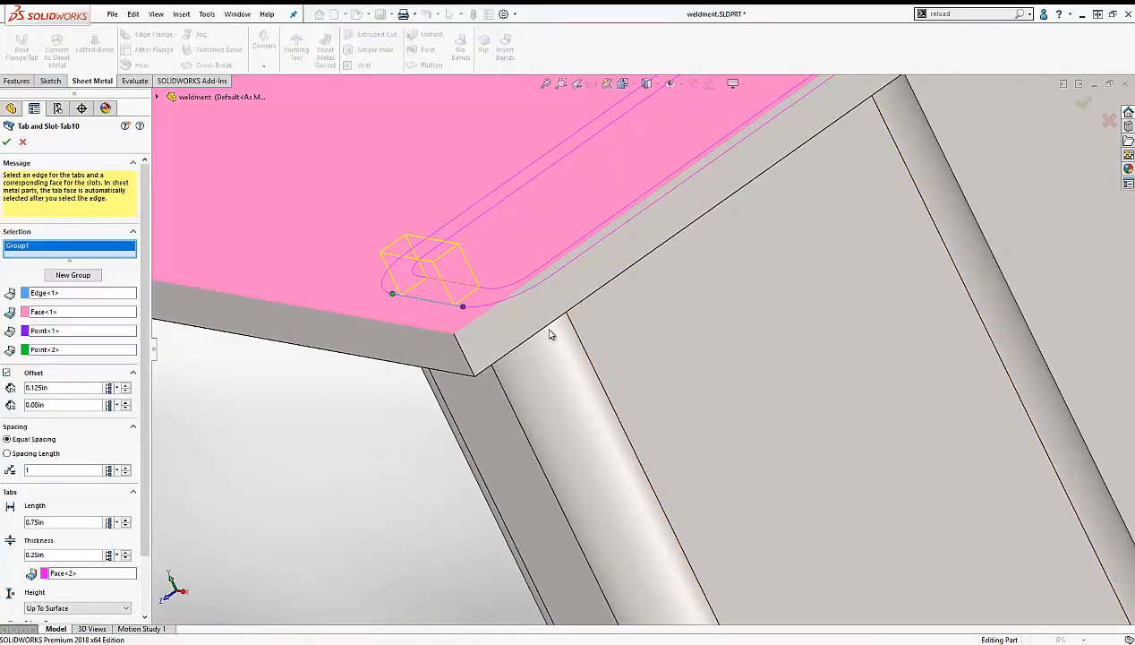
middle_click_drag(551, 334, 469, 264)
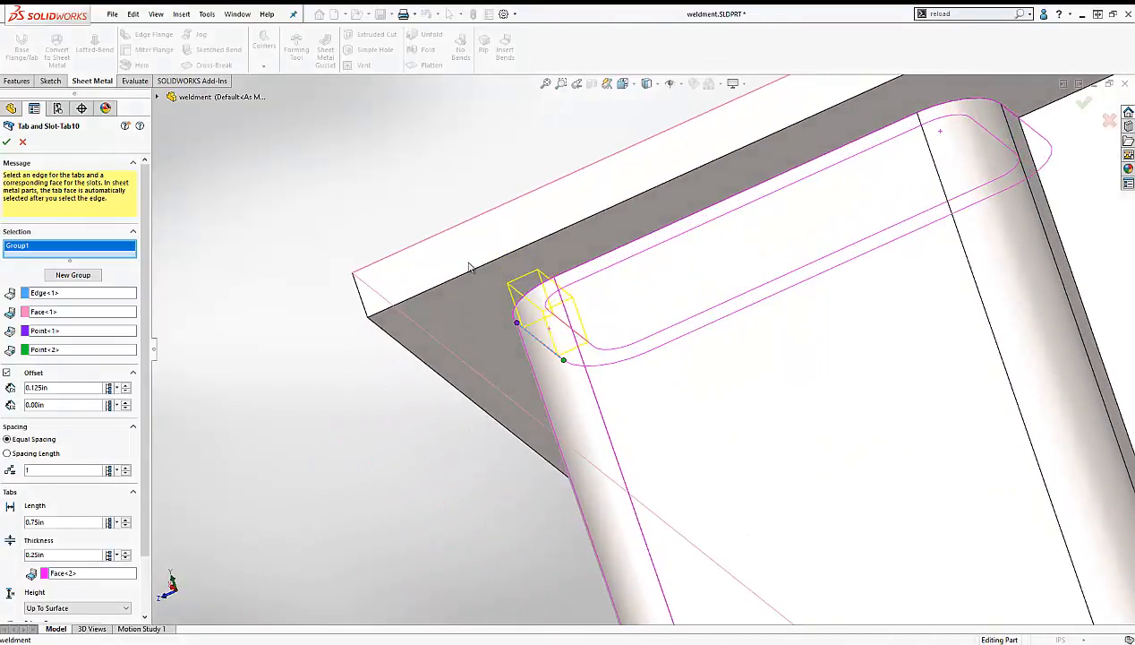
left_click(74, 276)
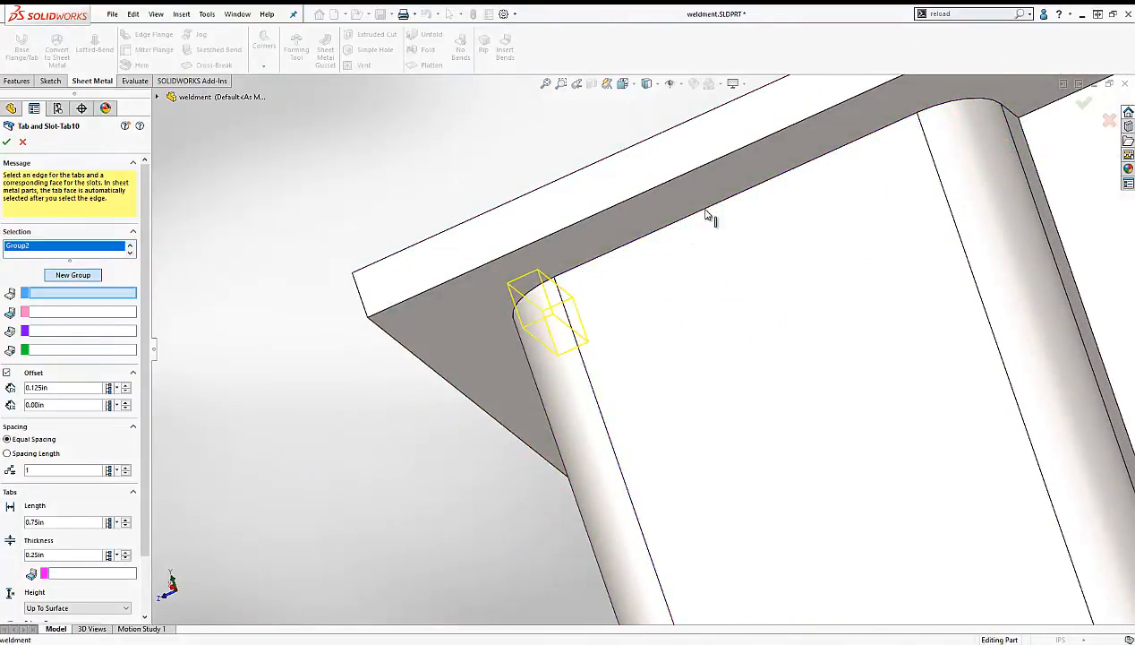
- Define the second group with the tube's long straight top edge for the tab and the plate's upper face for the slot
scroll(707, 215, "down", 3)
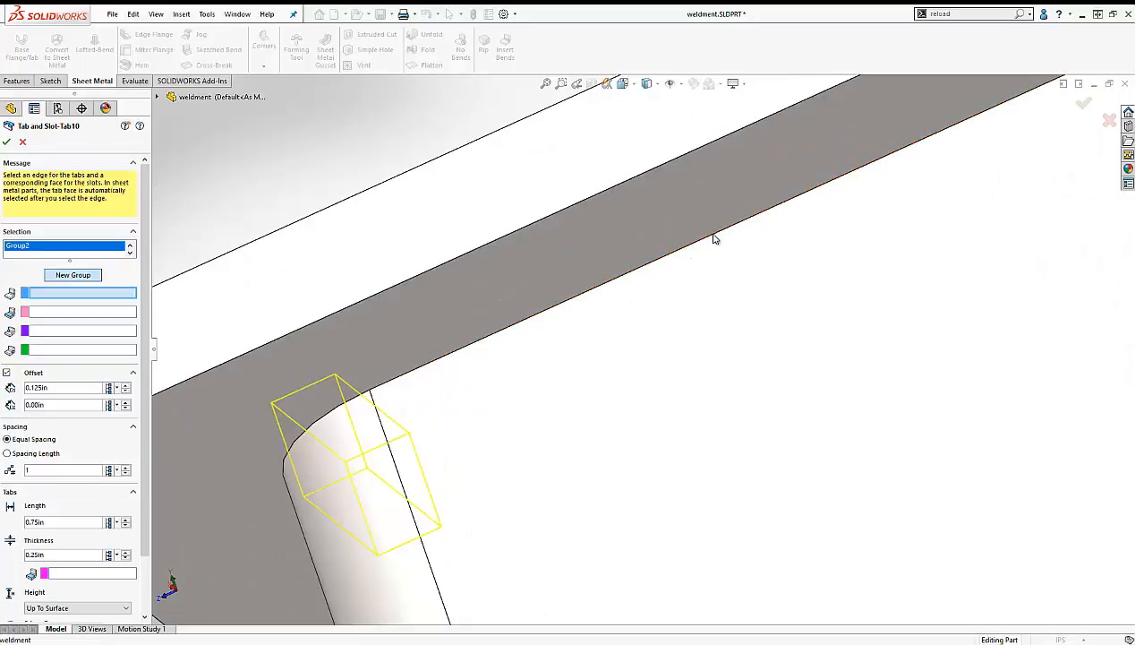
left_click(716, 244)
scroll(710, 250, "up", 5)
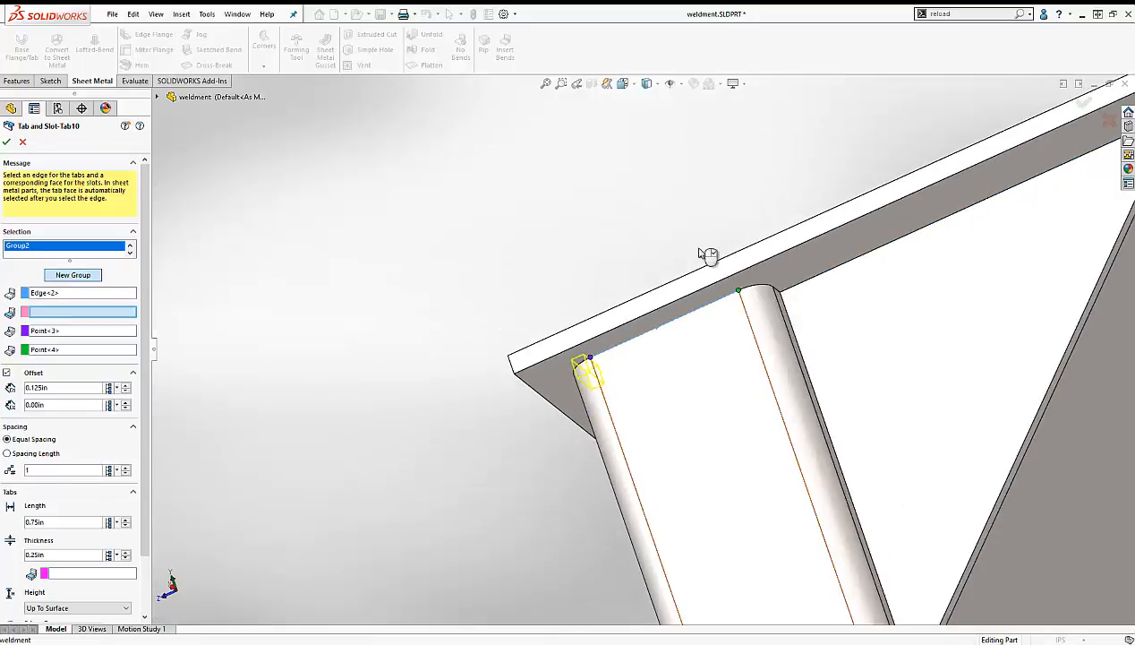
middle_click_drag(638, 261, 507, 246)
left_click(639, 268)
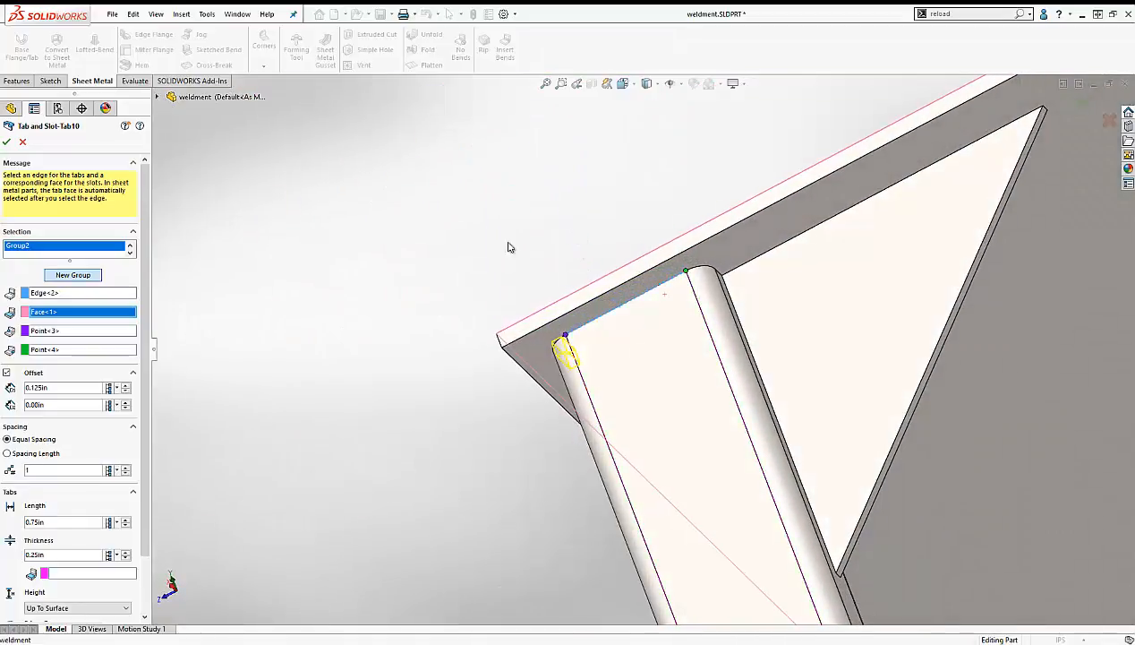
- Assign the tube's hidden end face beneath the plate as the second group's thickness reference face and accept the edited feature
left_click(76, 573)
scroll(620, 318, "down", 3)
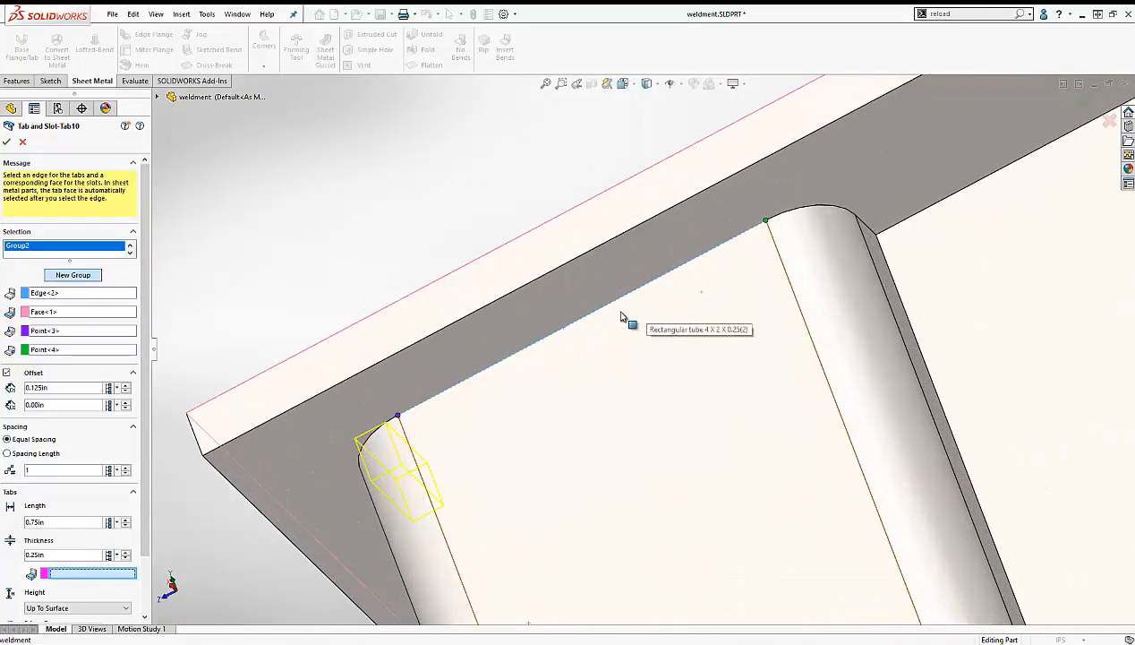
right_click(621, 311)
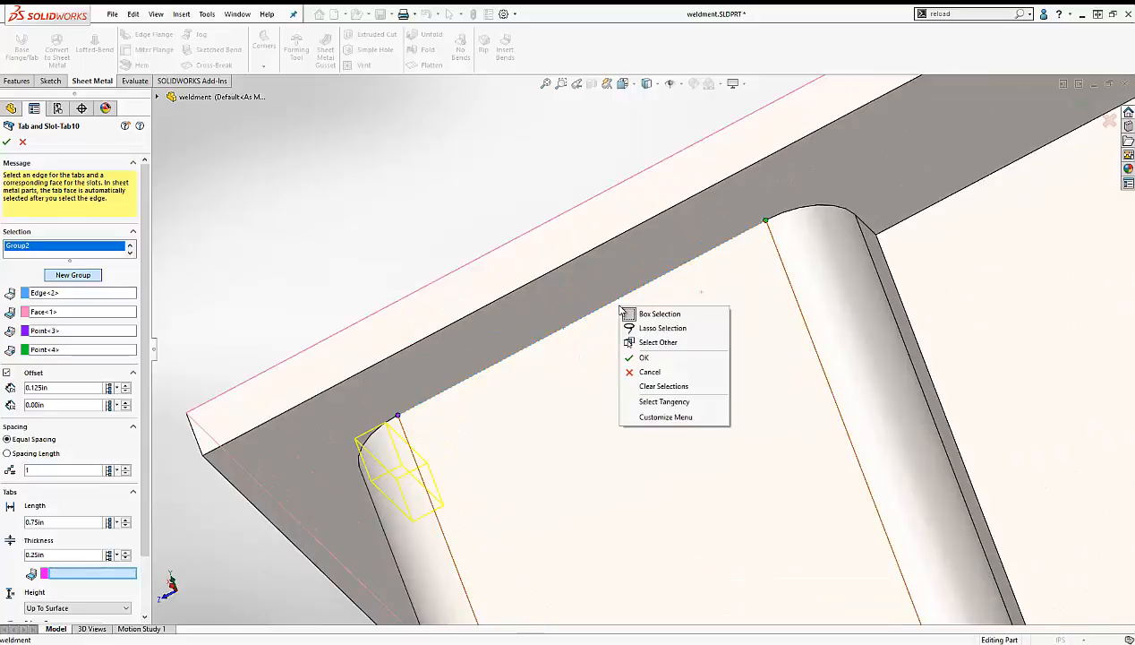
left_click(659, 342)
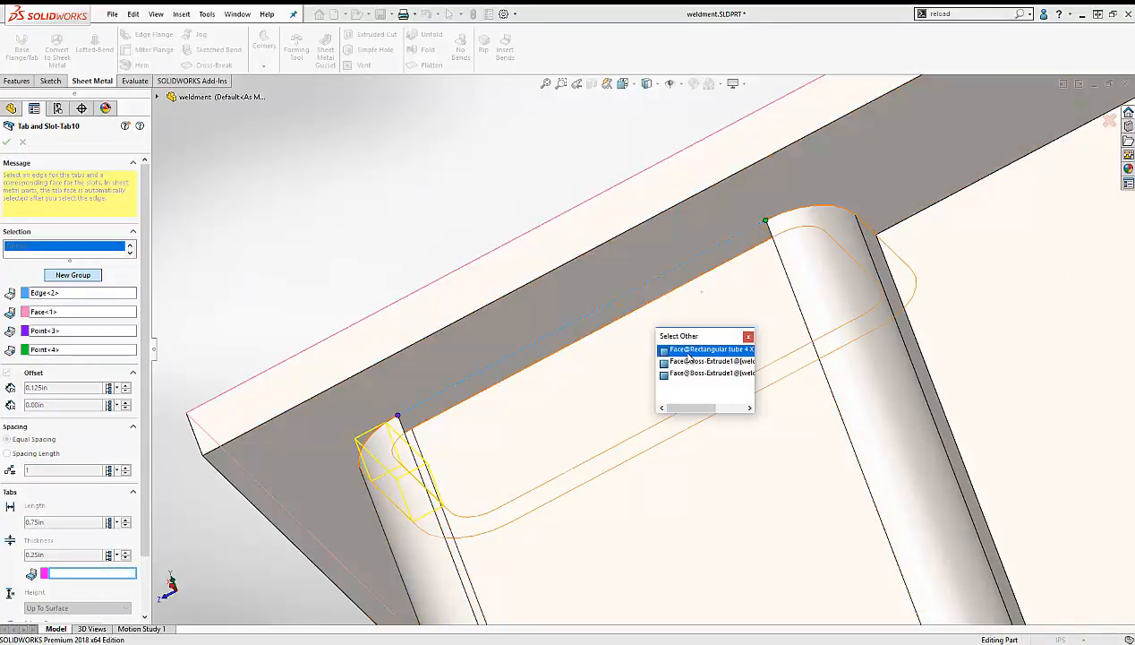
left_click(689, 350)
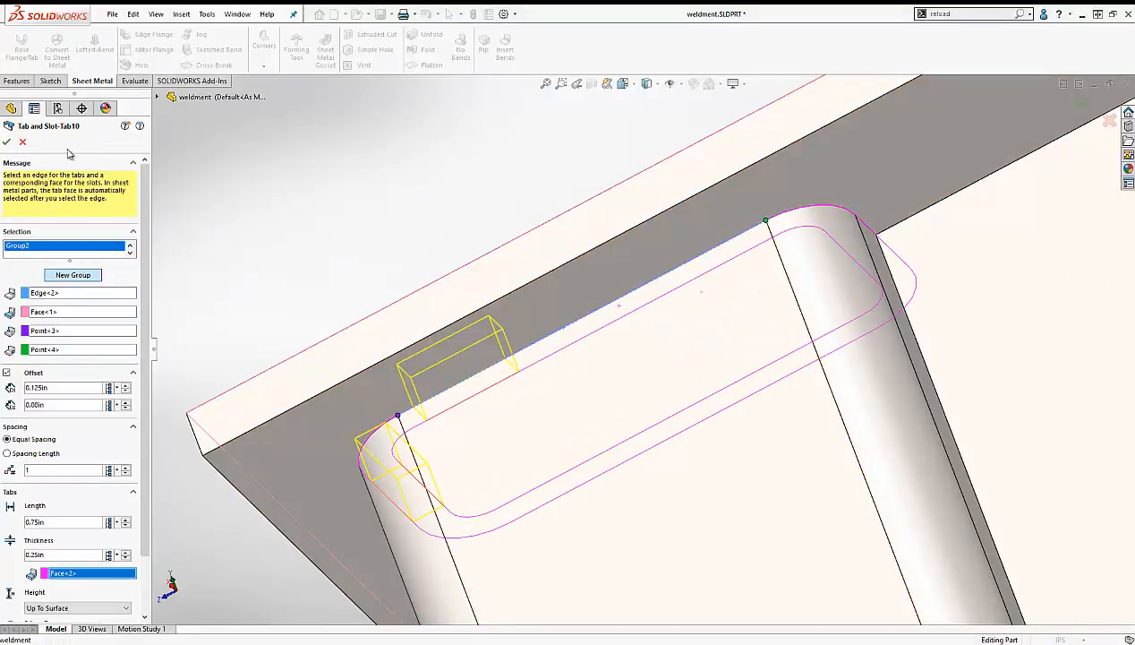
left_click(5, 143)
middle_click_drag(352, 183, 469, 307)
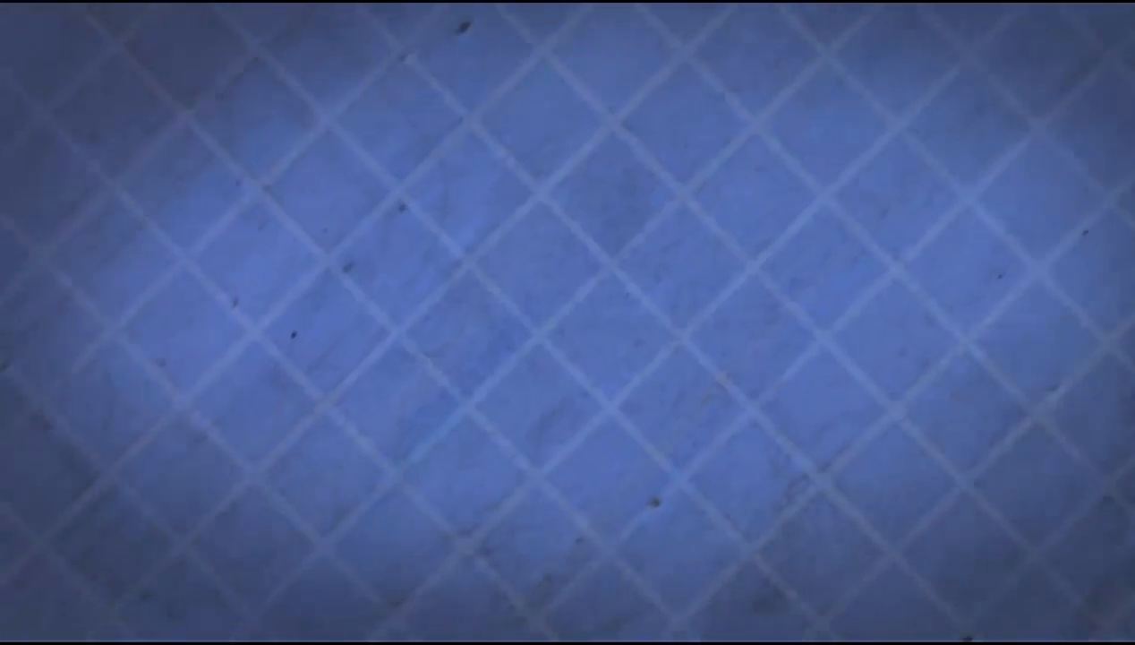